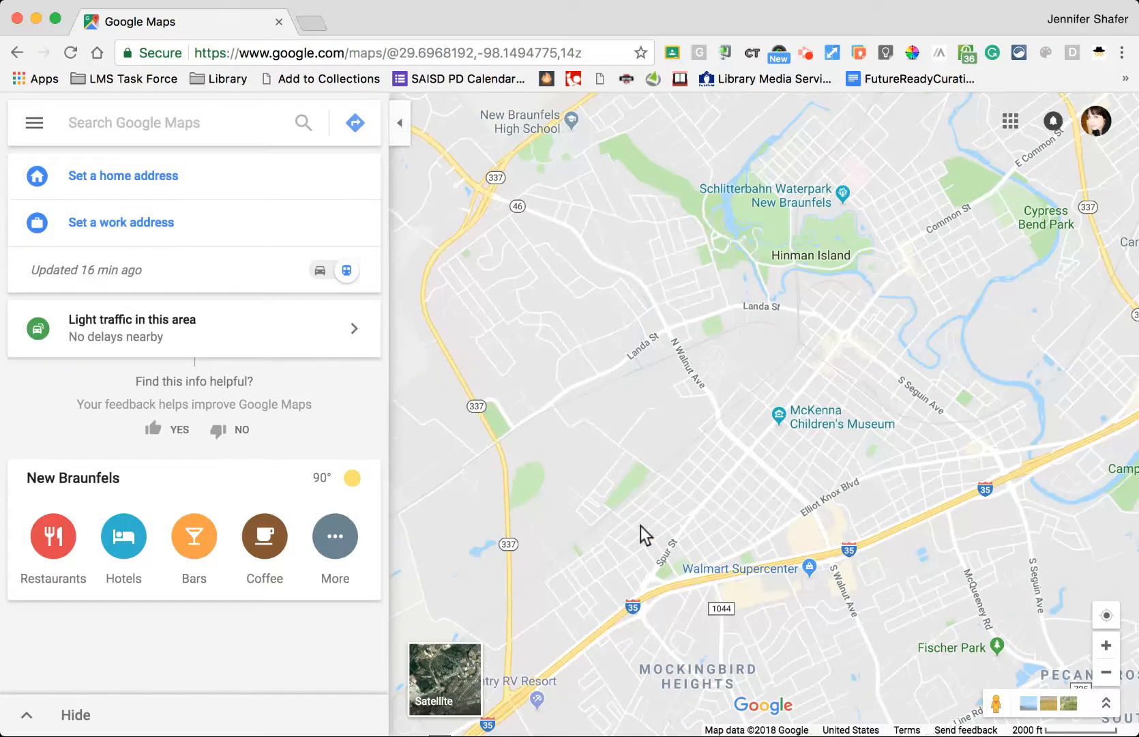
- From Google Maps' Your places Maps list, create a new untitled custom map
left_click(35, 130)
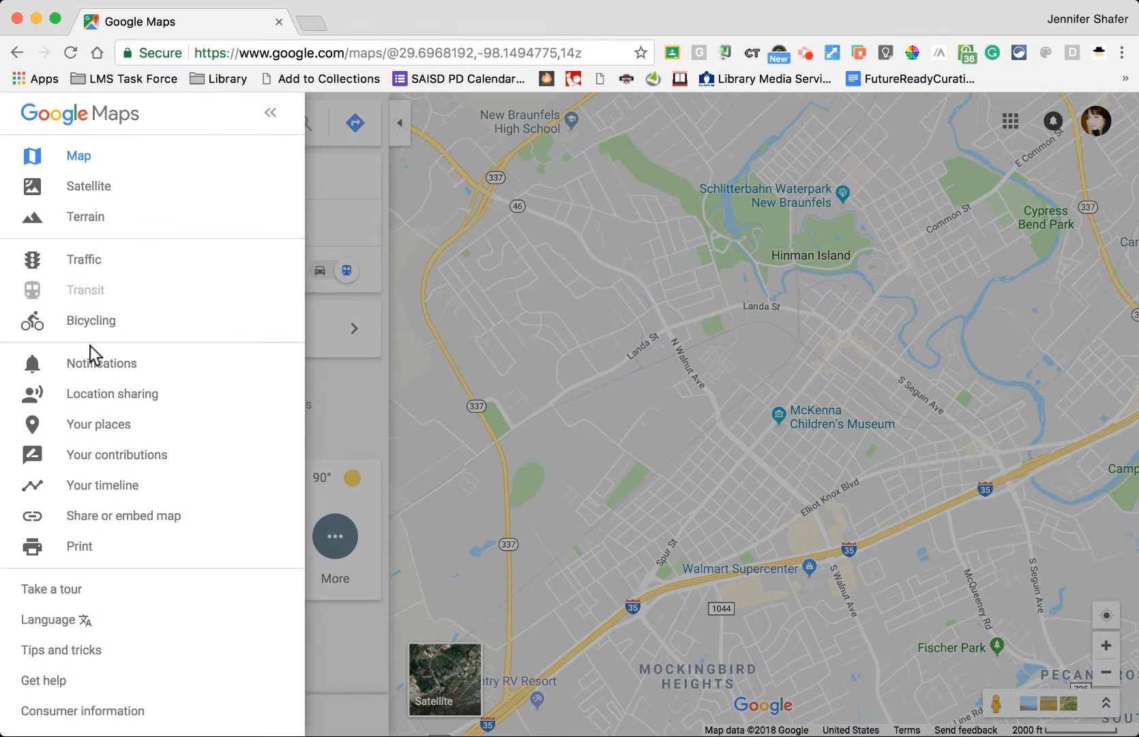
left_click(95, 424)
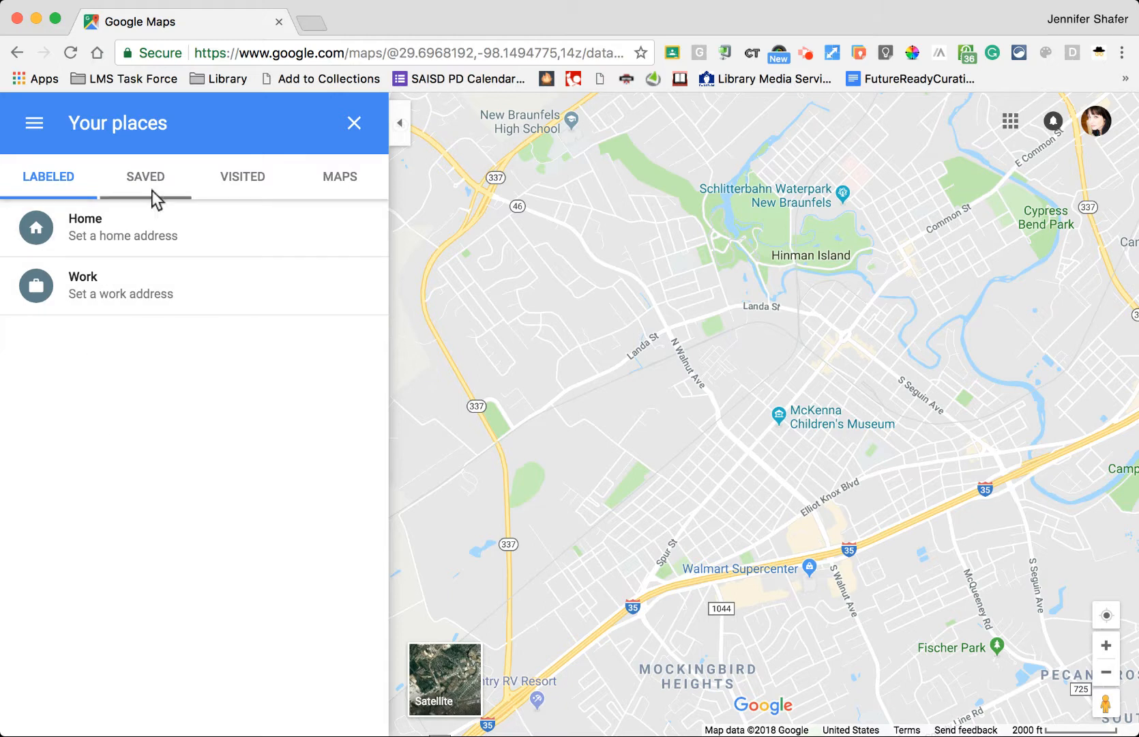
left_click(347, 178)
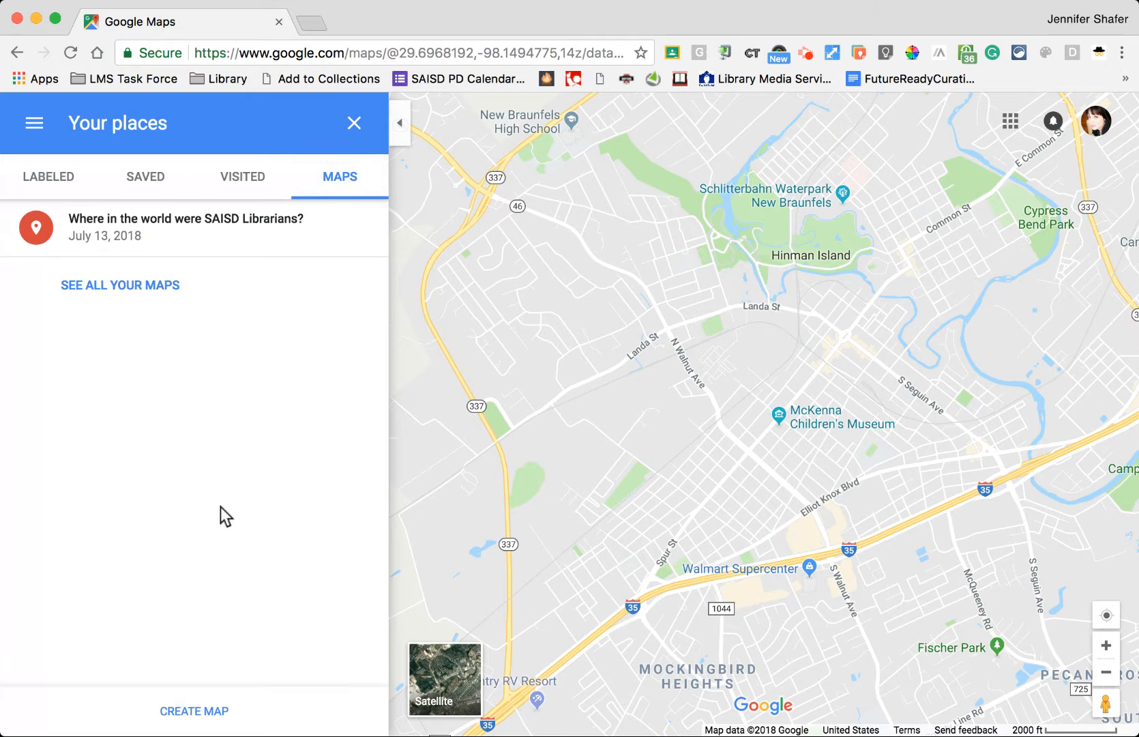
left_click(198, 711)
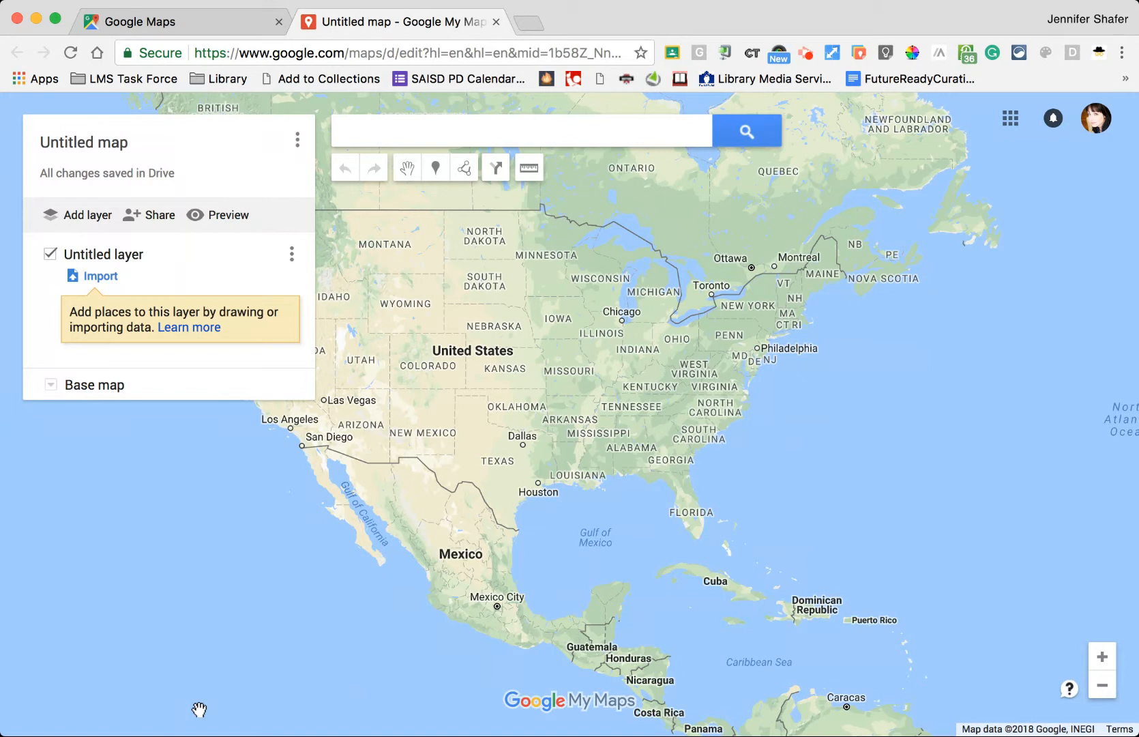
- Title the map 'Dream Vacation' with the description 'Where would you like to go?' and save
left_click(88, 142)
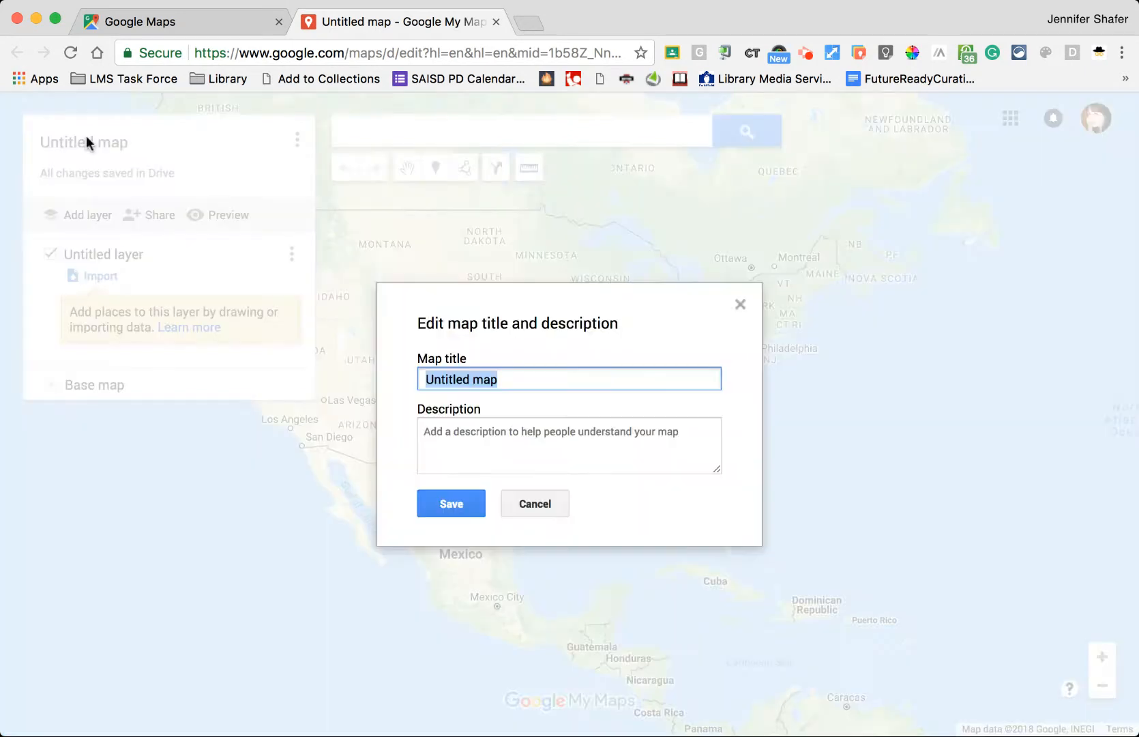
type("Dream Vaac")
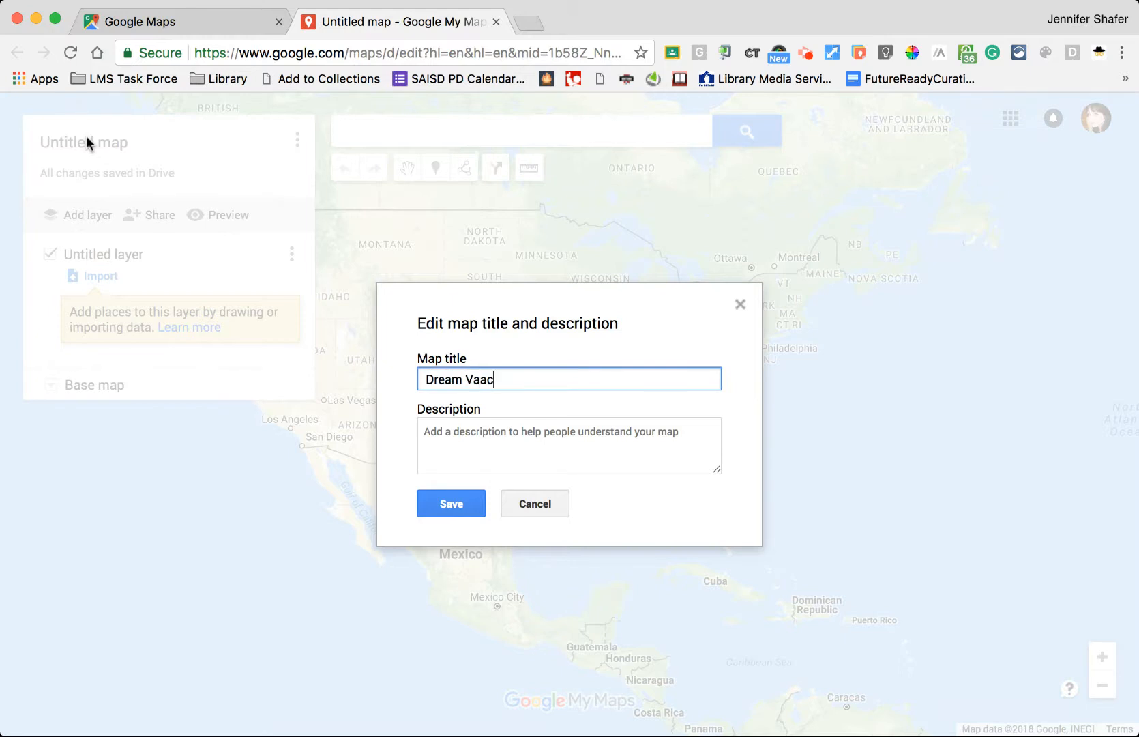
key("BackSpace")
key("BackSpace")
type("cation")
left_click(459, 437)
type("Wh")
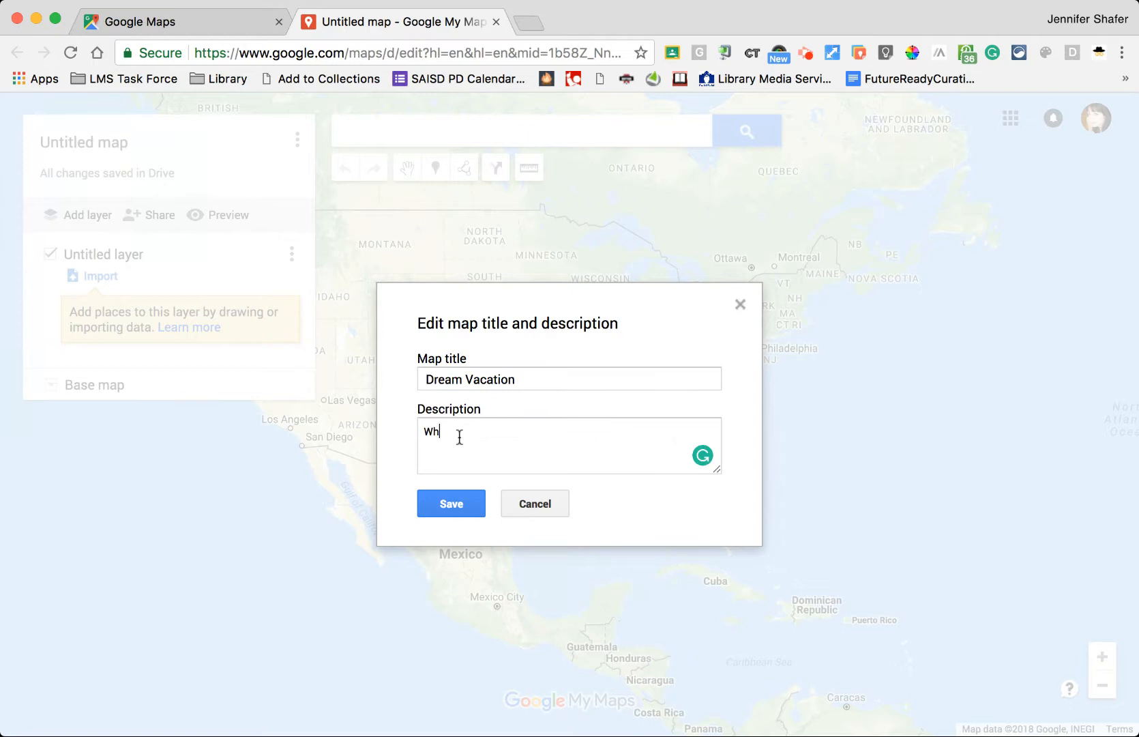
type("ere would you like to go?")
left_click(440, 508)
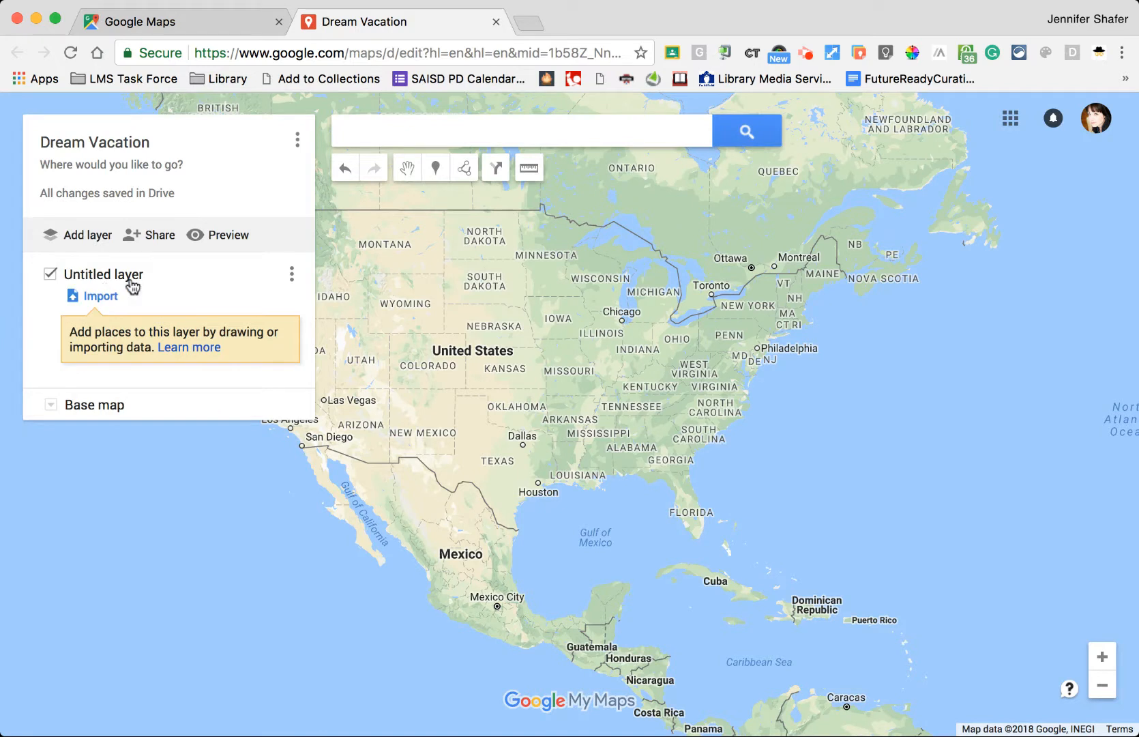
- Rename the untitled layer to 'Students'
left_click(130, 276)
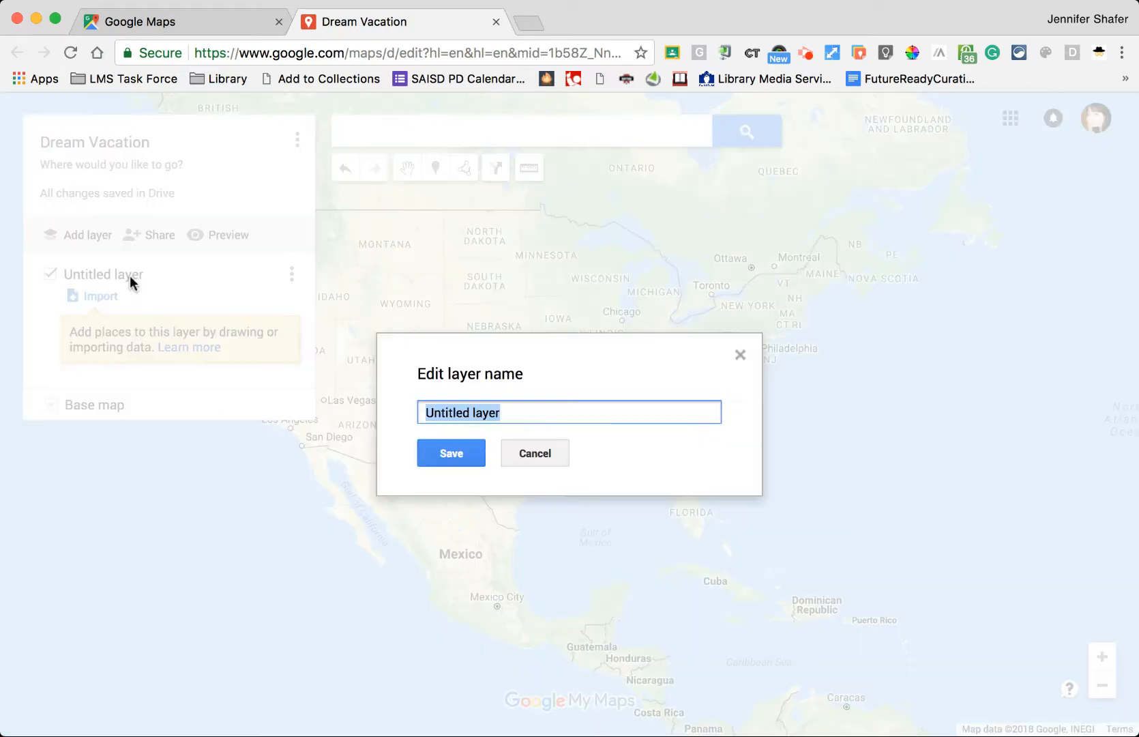
type("Stuents")
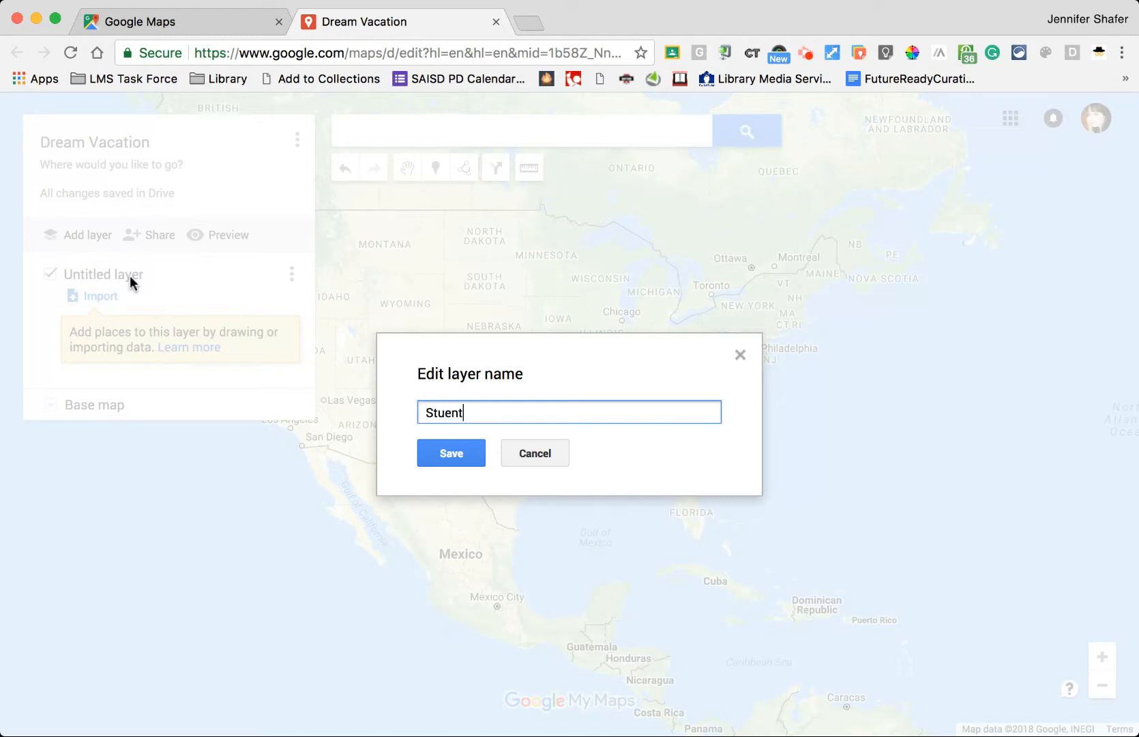
key("BackSpace")
key("BackSpace")
key("BackSpace")
key("BackSpace")
type("dents")
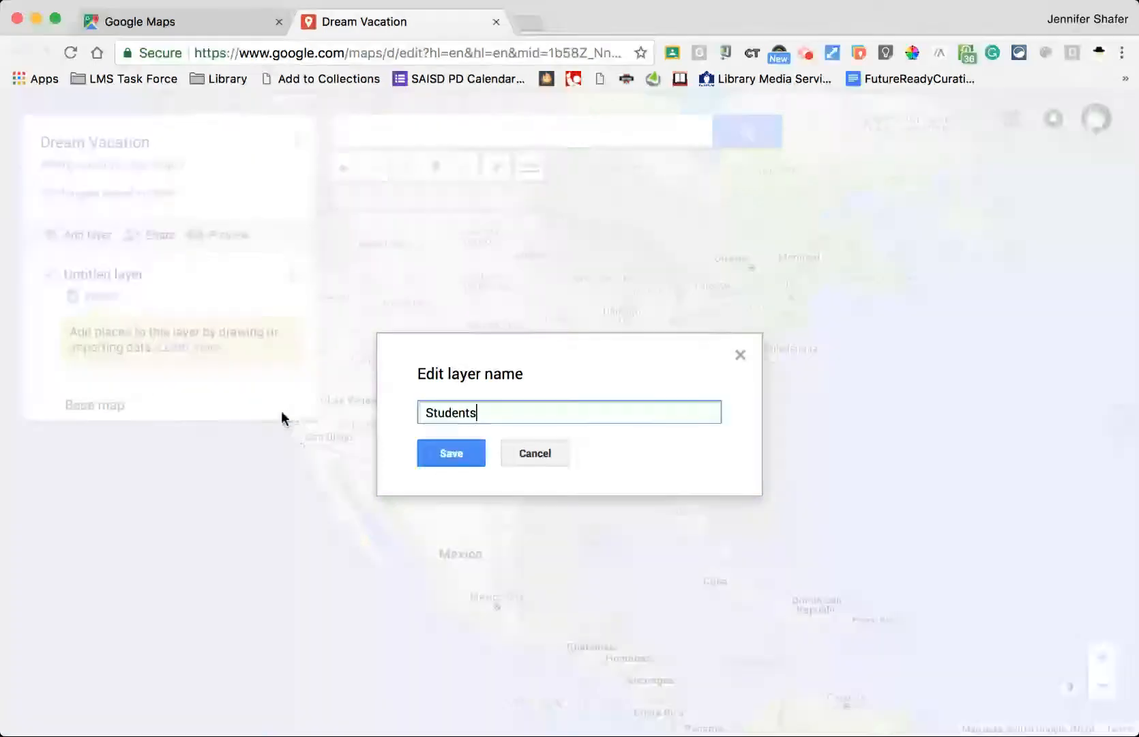
left_click(446, 455)
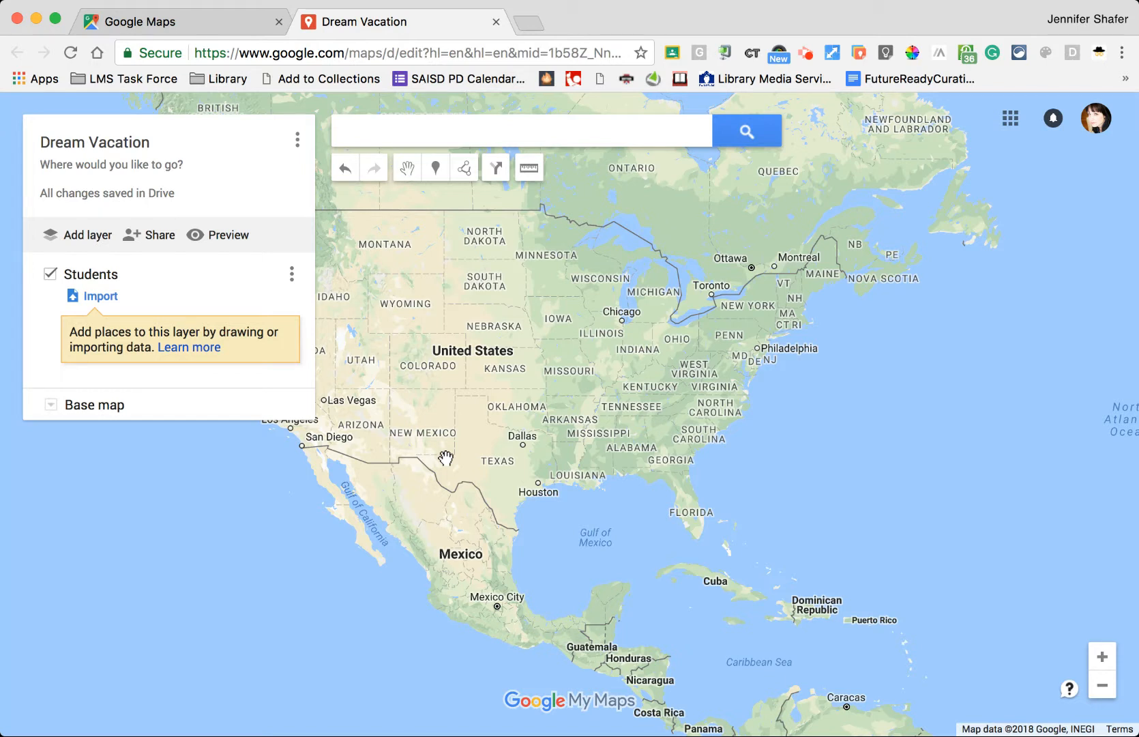
- Zoom in one level and drop a marker on New York
left_click(436, 172)
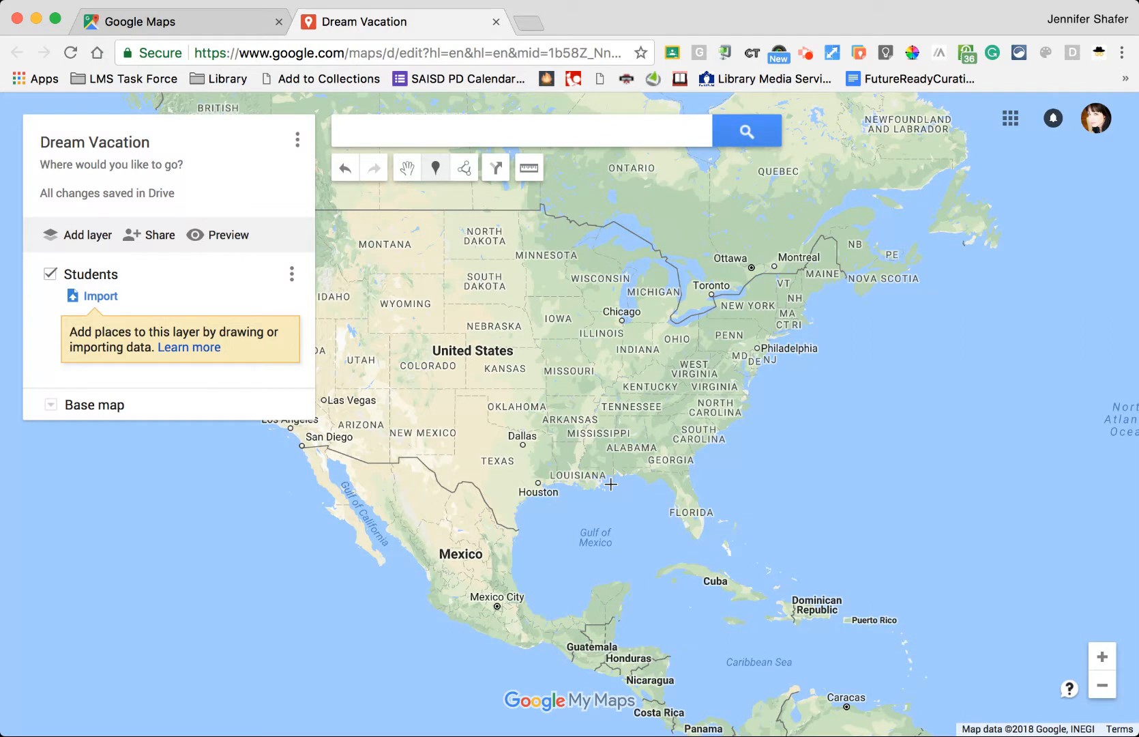
left_click(1101, 658)
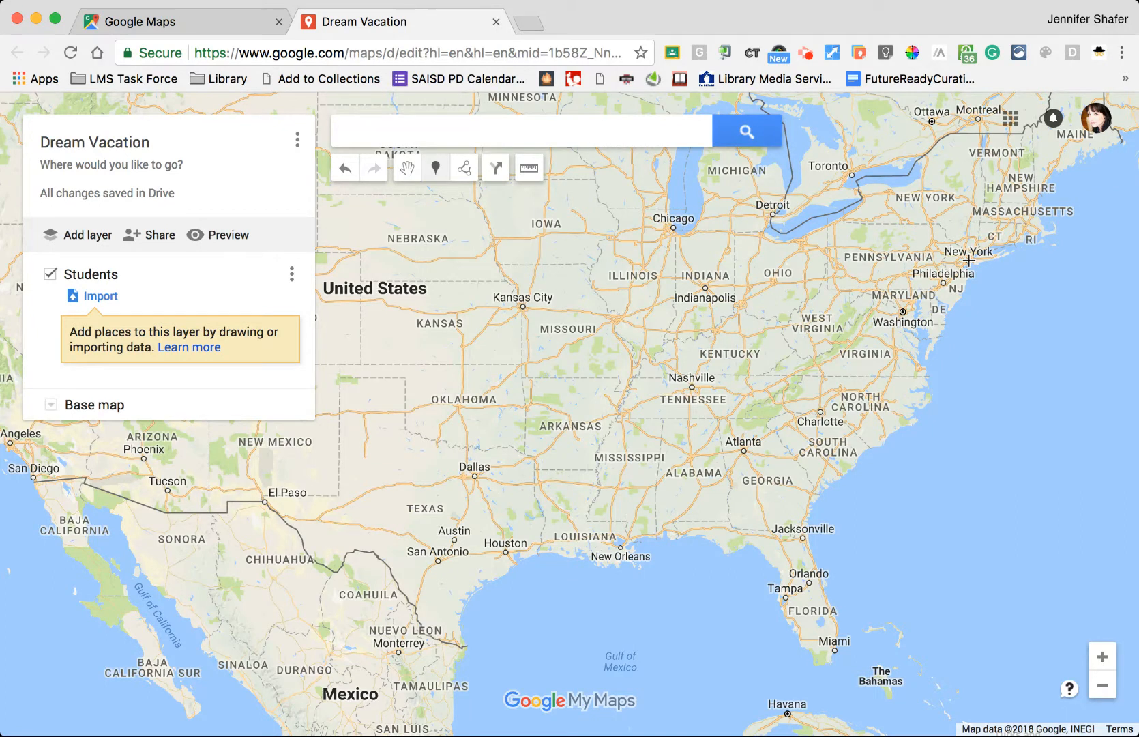
left_click(969, 260)
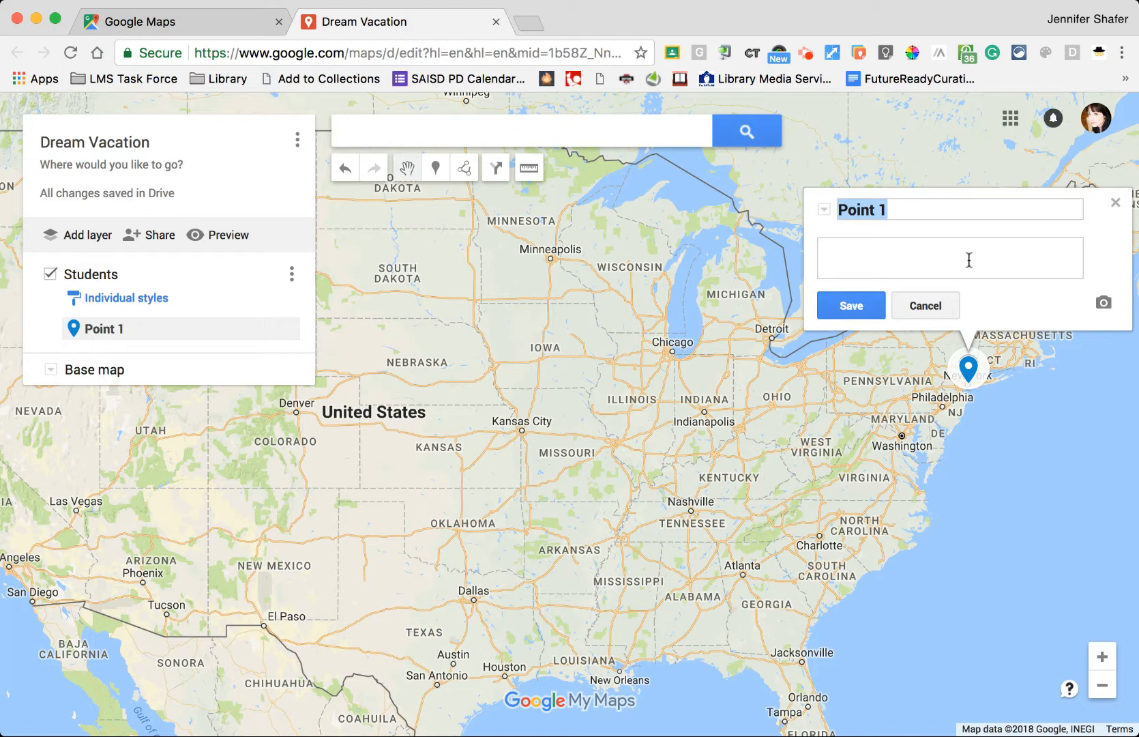
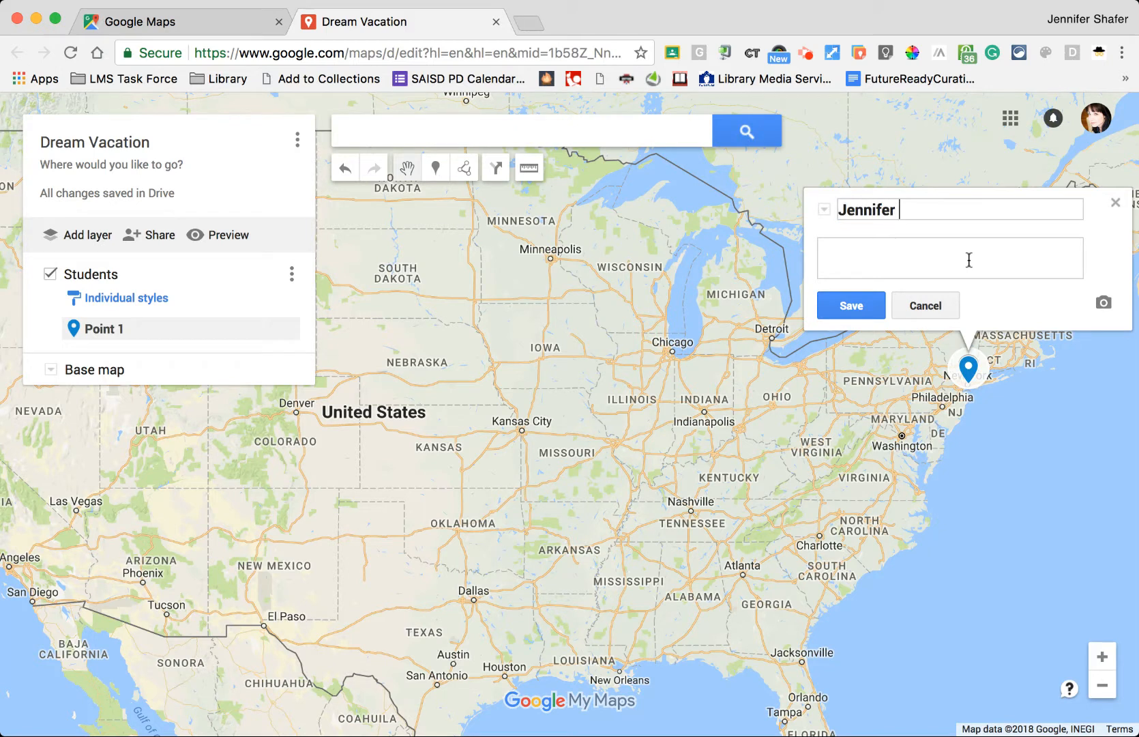
- Title the New York pin with the student's name, describe it 'I love Broadway!', and begin adding an image
type("I love Br")
type("oad")
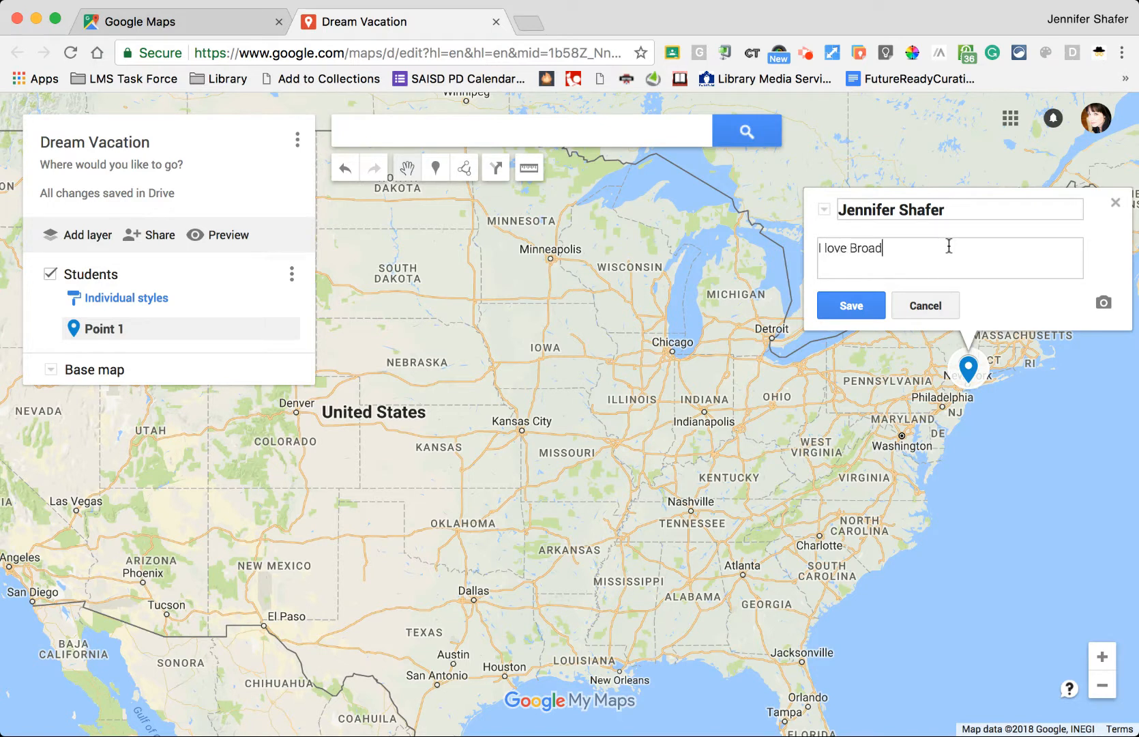
type("way!")
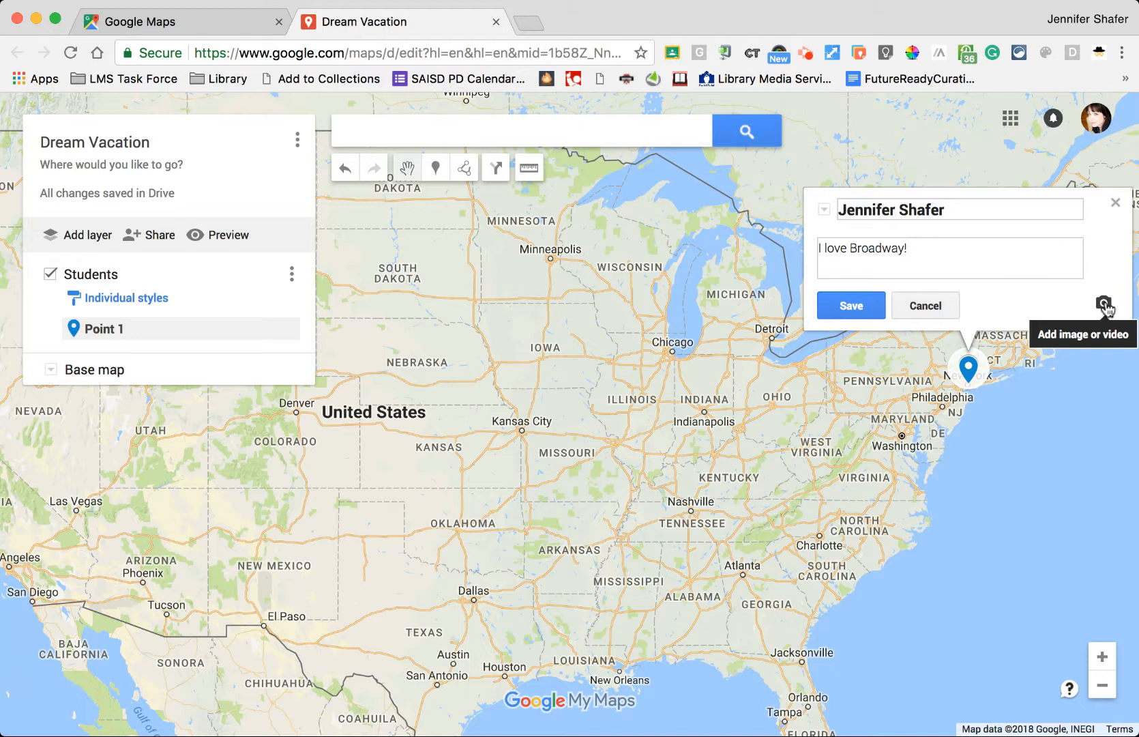
left_click(1104, 304)
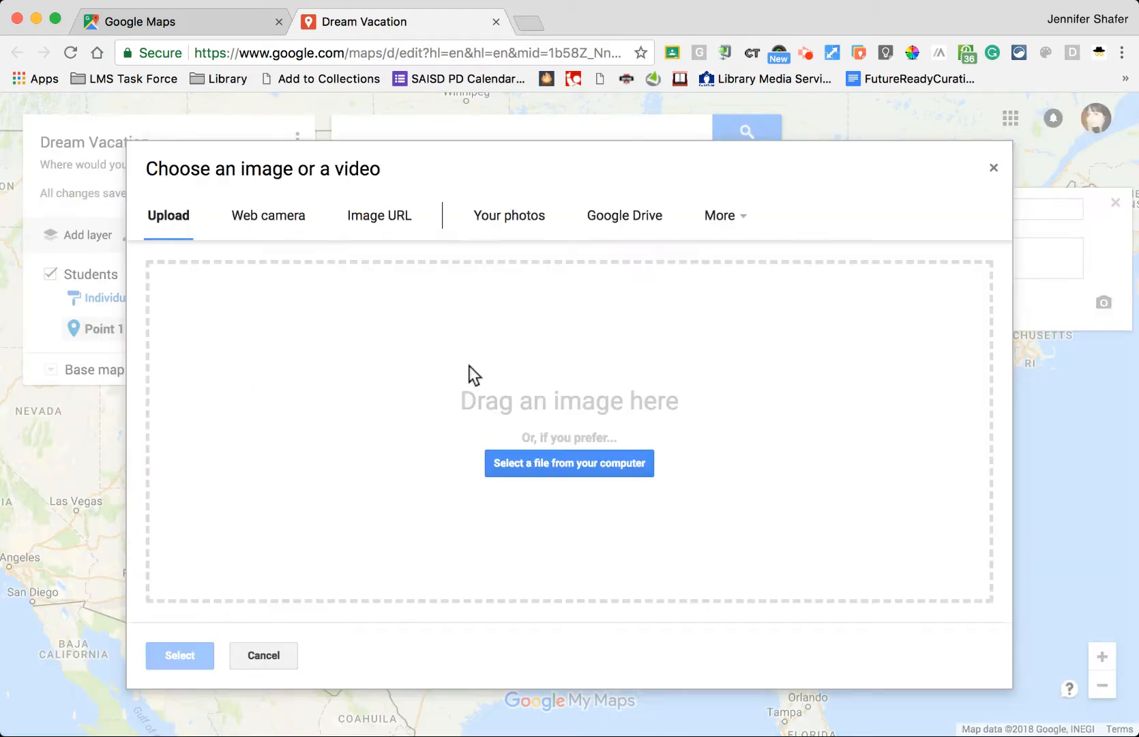
- Search the web for 'broadway' and attach the Broadway sign photo to the marker
left_click(719, 225)
left_click(752, 259)
type("braodw")
key("BackSpace")
key("BackSpace")
key("BackSpace")
key("BackSpace")
type("oadway")
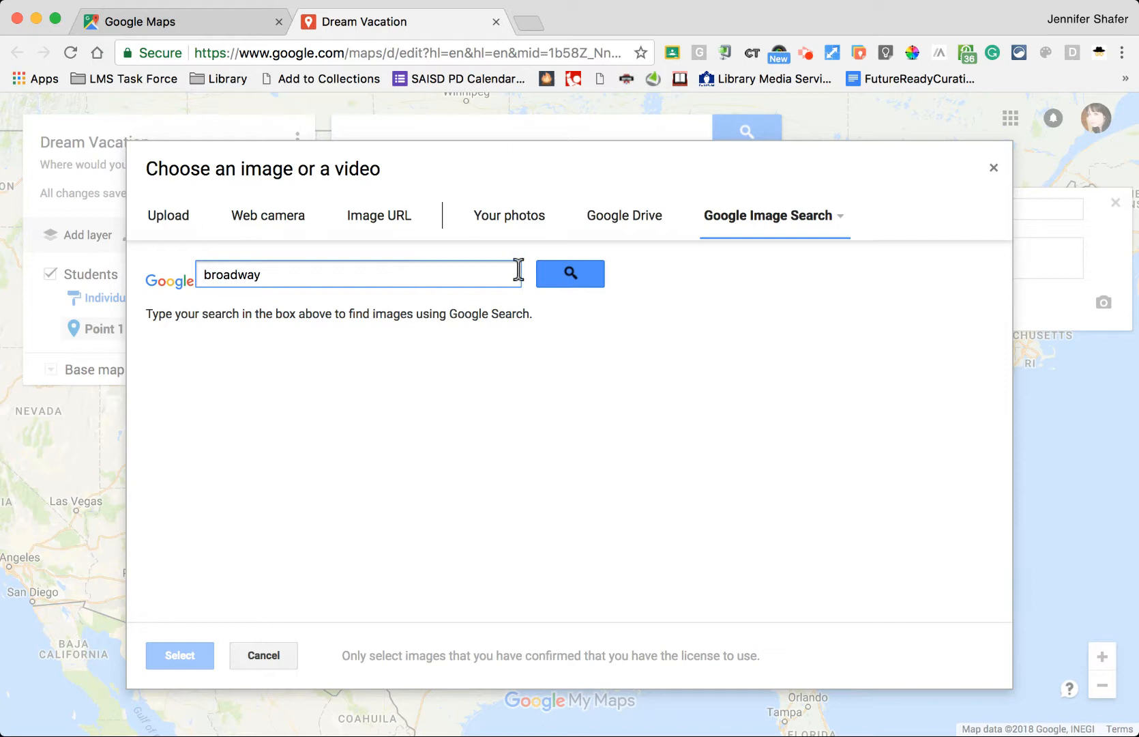
left_click(585, 282)
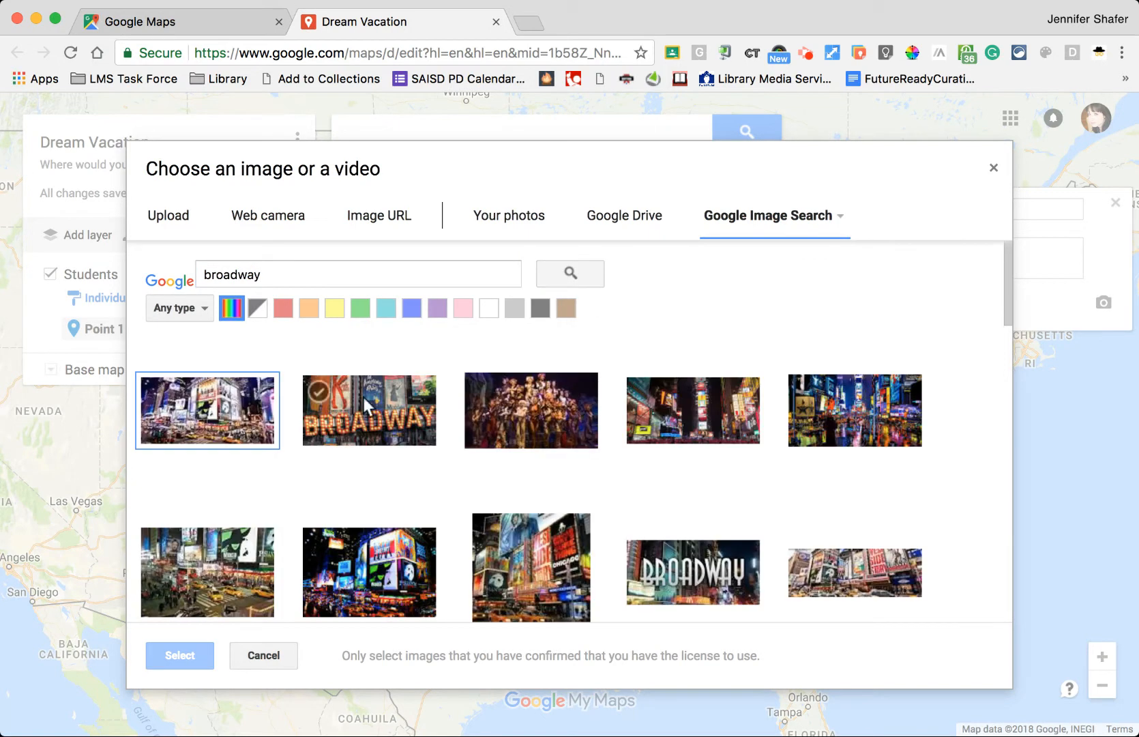
left_click(362, 416)
left_click(193, 653)
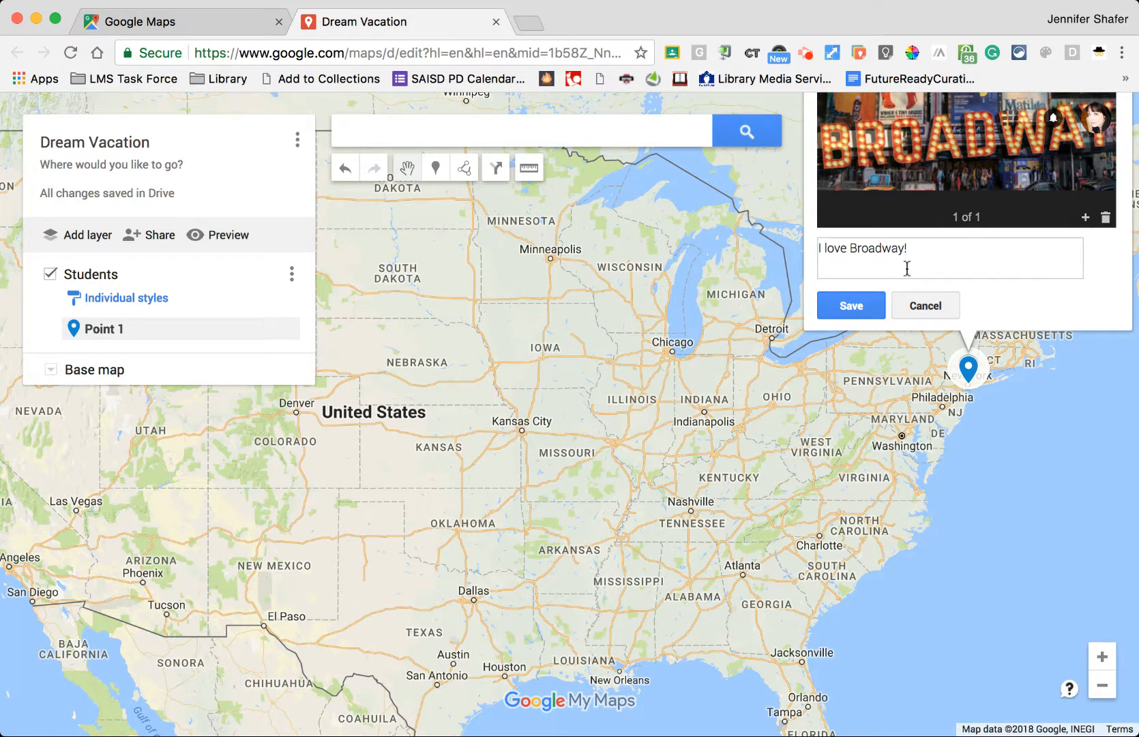
- Save the New York pin and close its info window
left_click(863, 315)
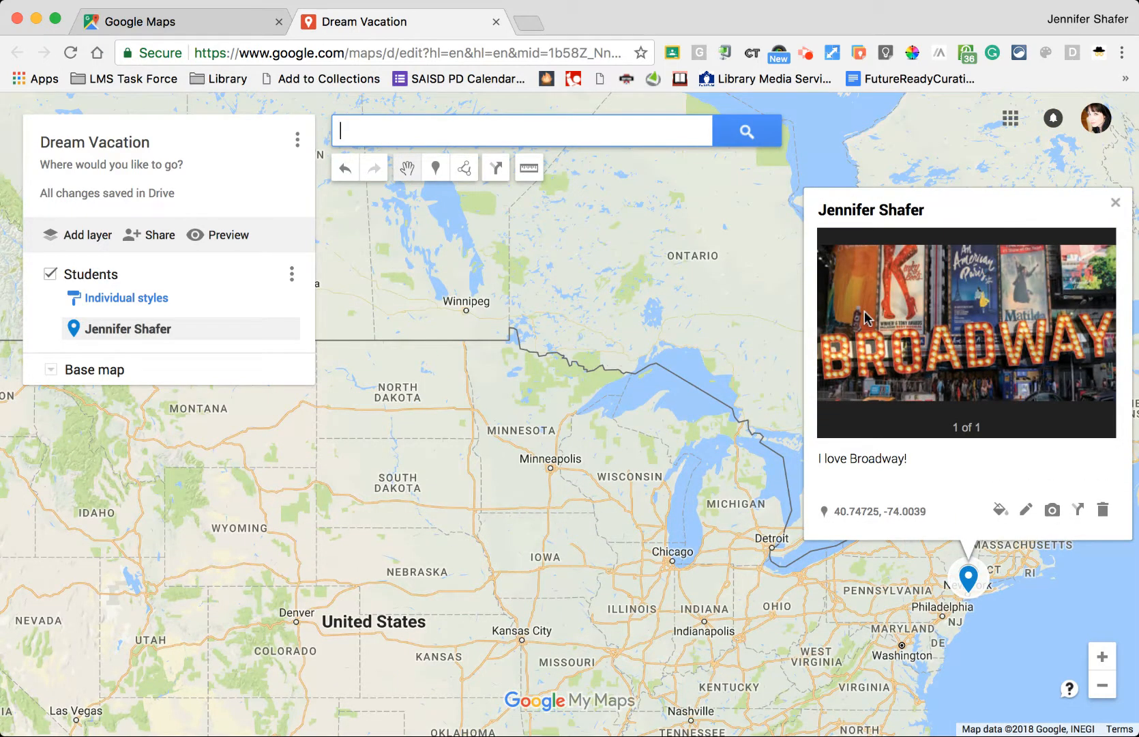
left_click(1112, 206)
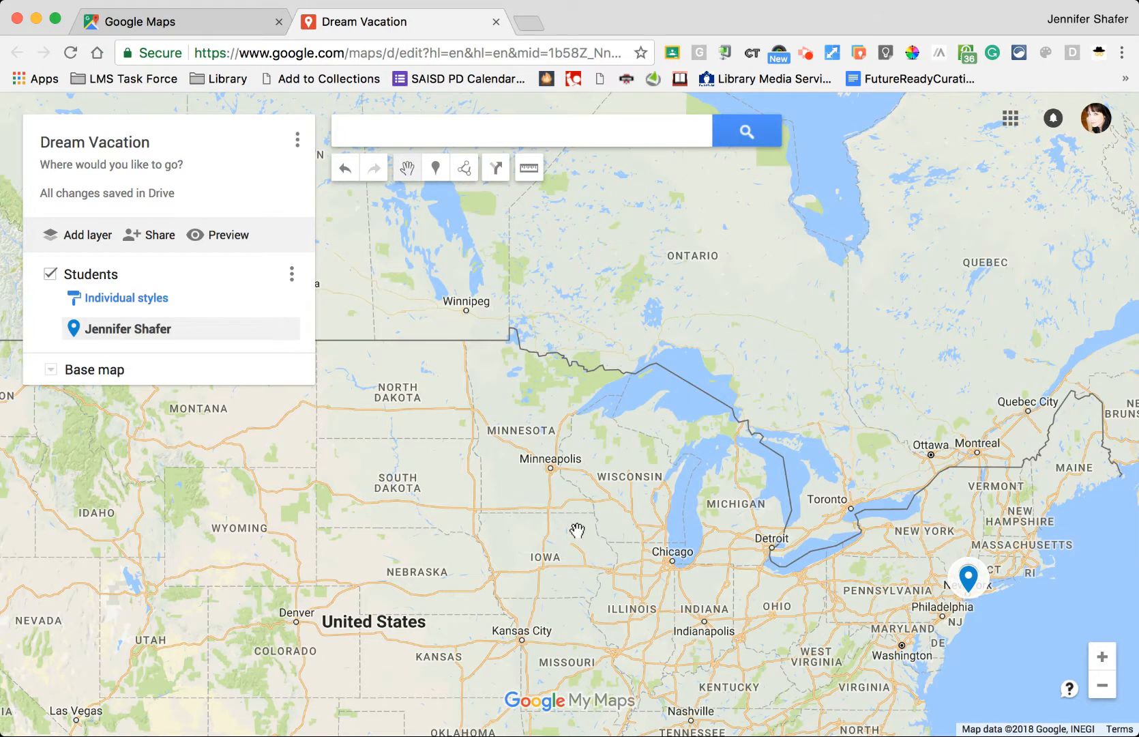
left_click_drag(537, 537, 563, 449)
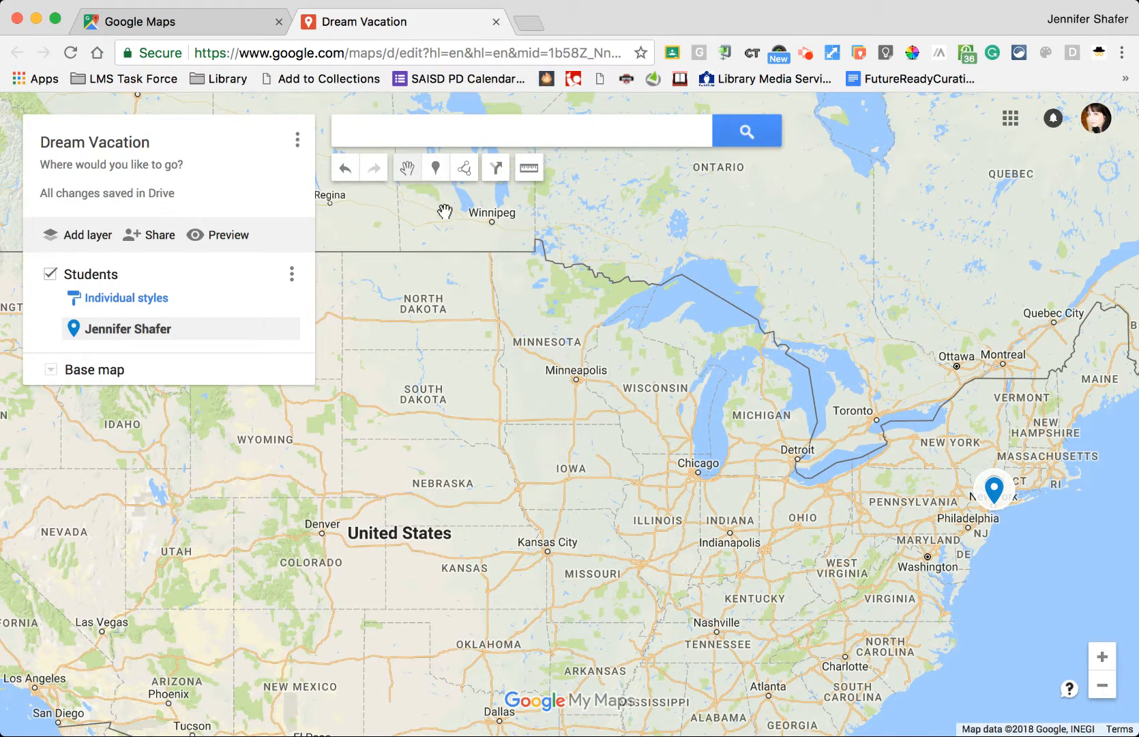
- Drop a Denver pin titled with the second student's name, described 'She loves to ski.', and save it
left_click(438, 170)
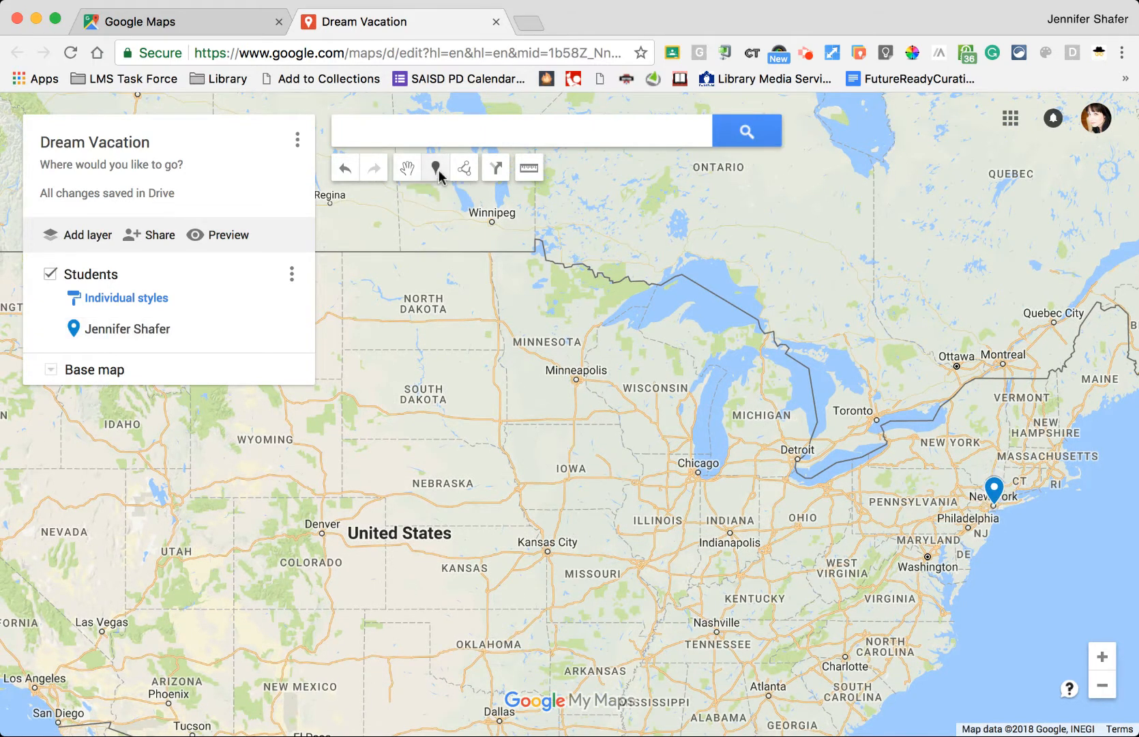
left_click_drag(477, 324, 500, 217)
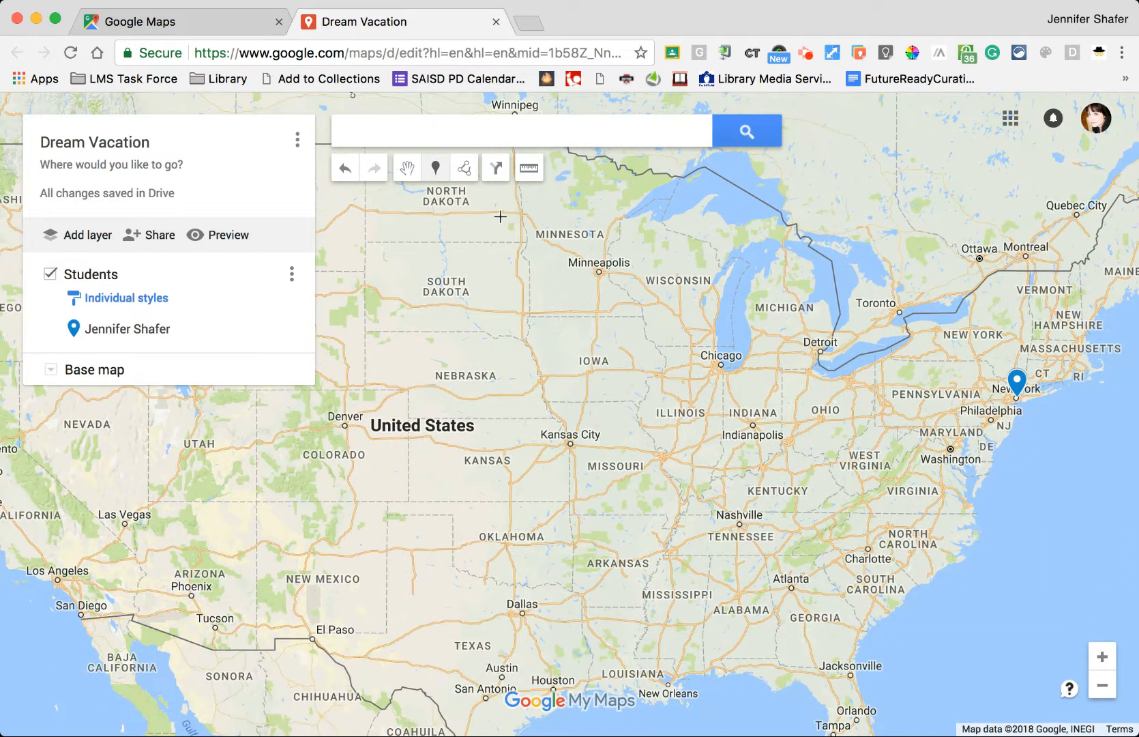
left_click(345, 427)
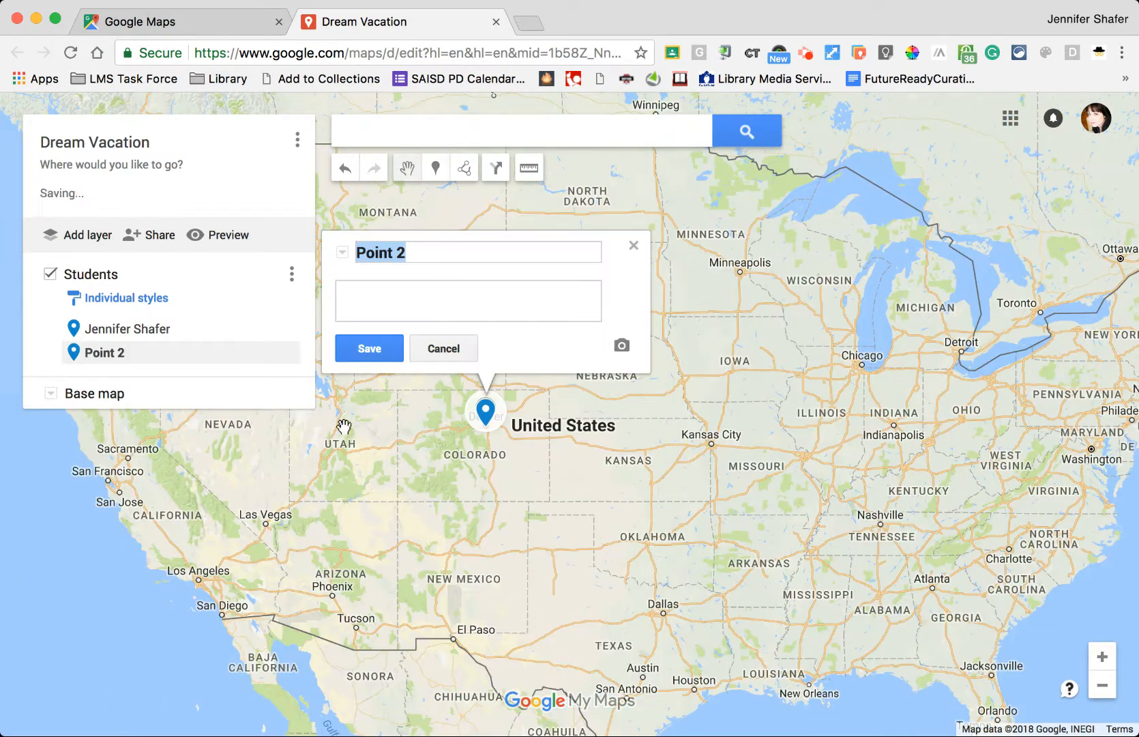
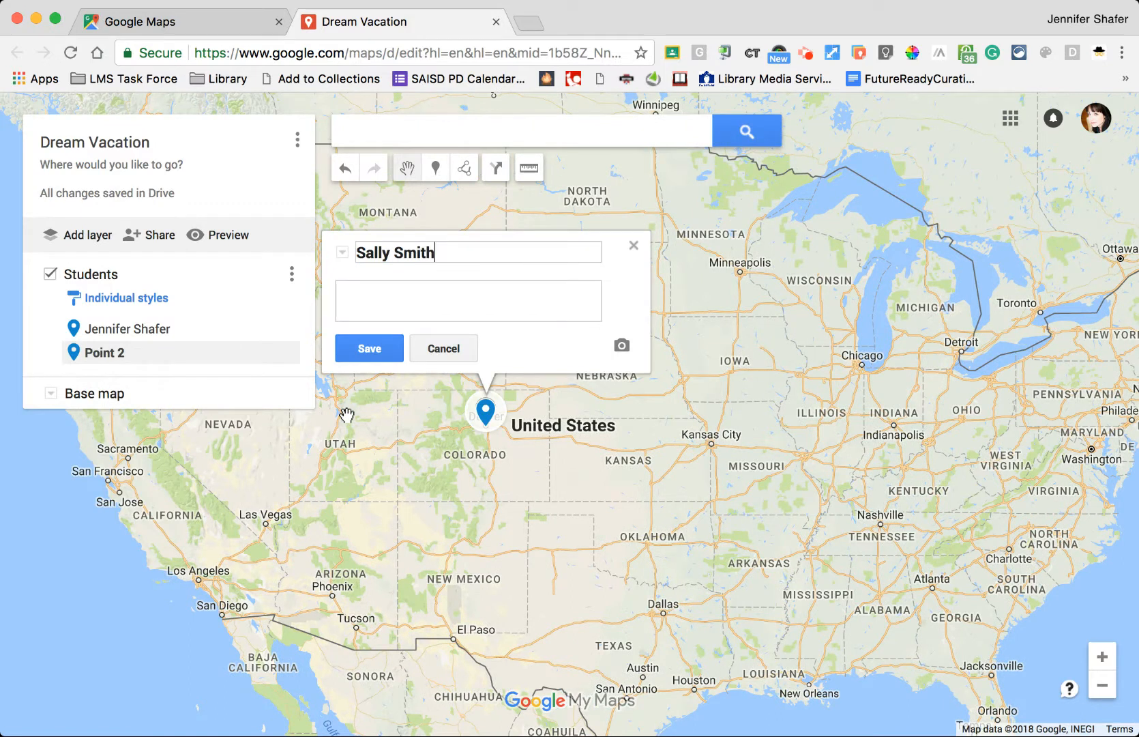
left_click(383, 296)
type("She loves to ski.")
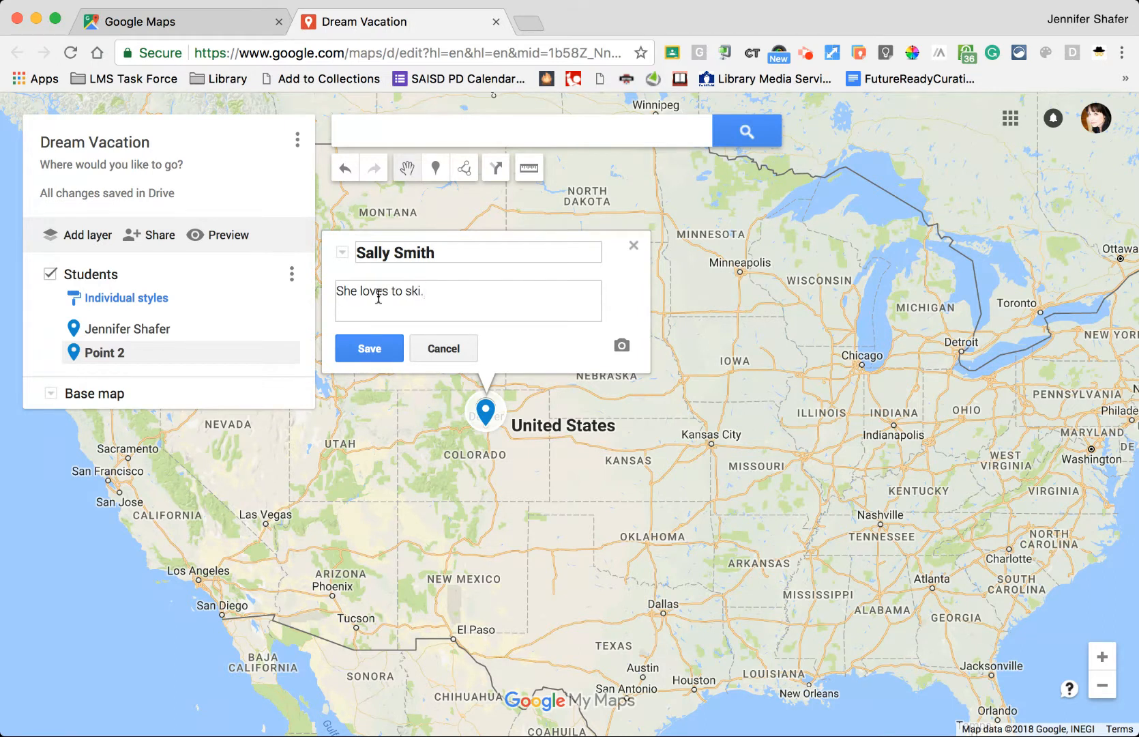
left_click(347, 358)
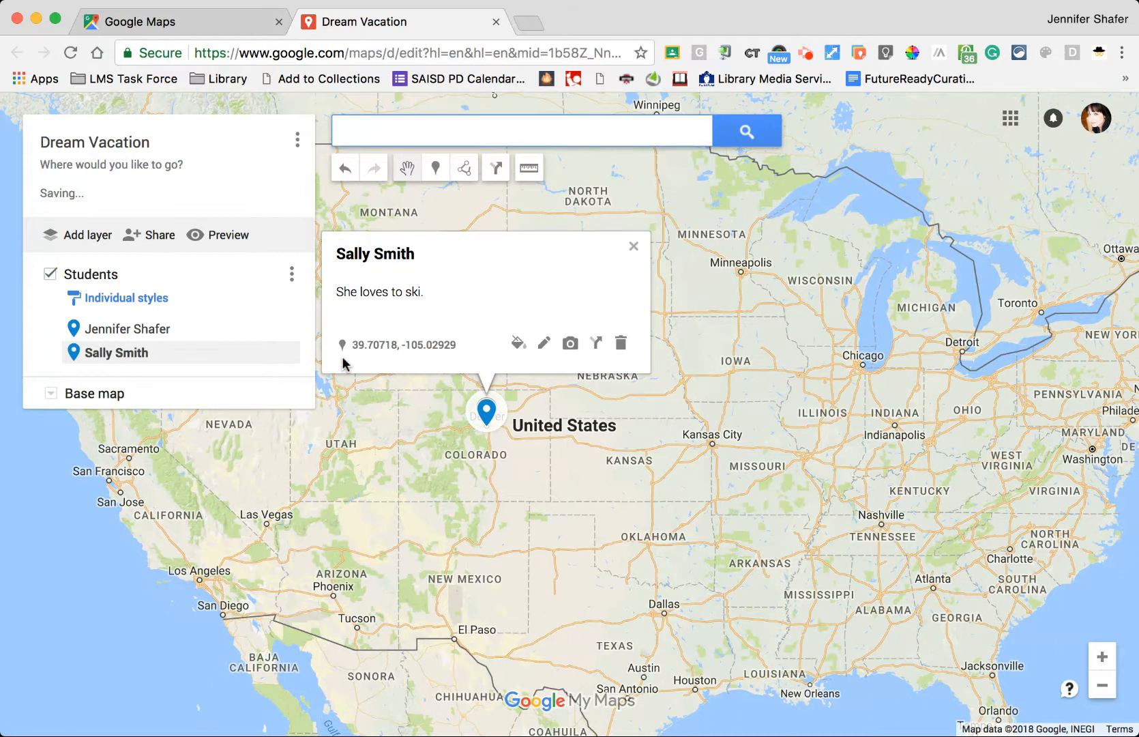
left_click(634, 252)
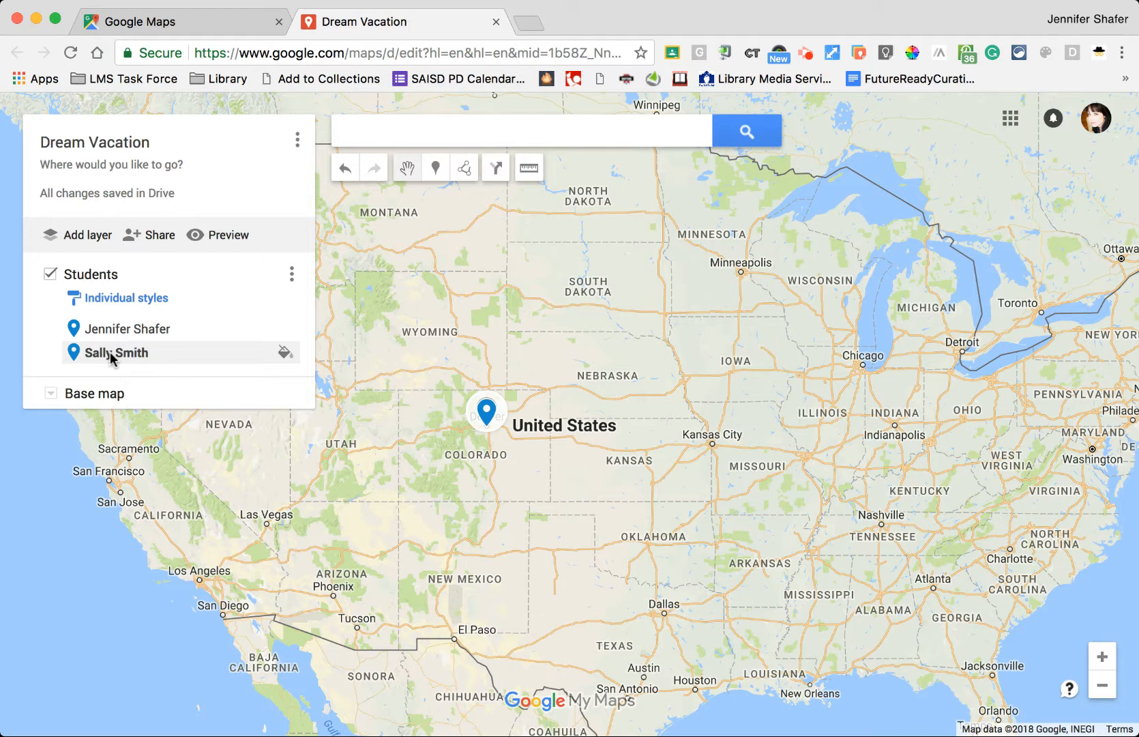
- Set link sharing to 'On - Anyone with the link' with Can edit access and save
left_click(158, 239)
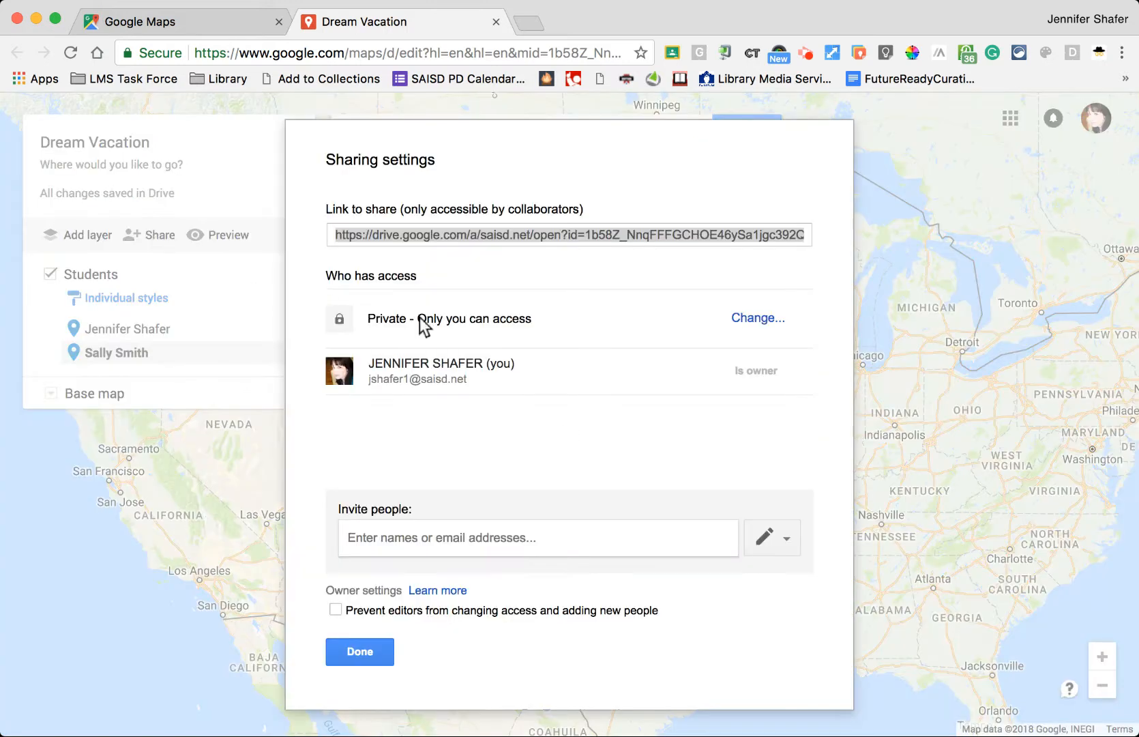
left_click(753, 320)
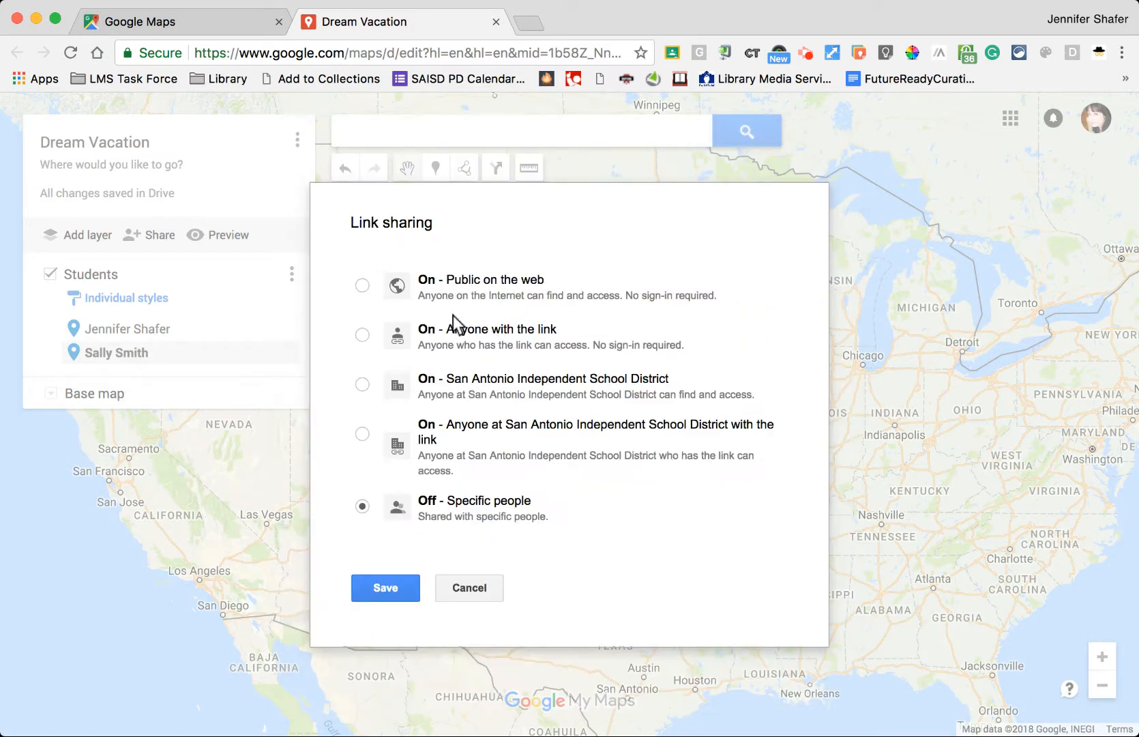
left_click(359, 337)
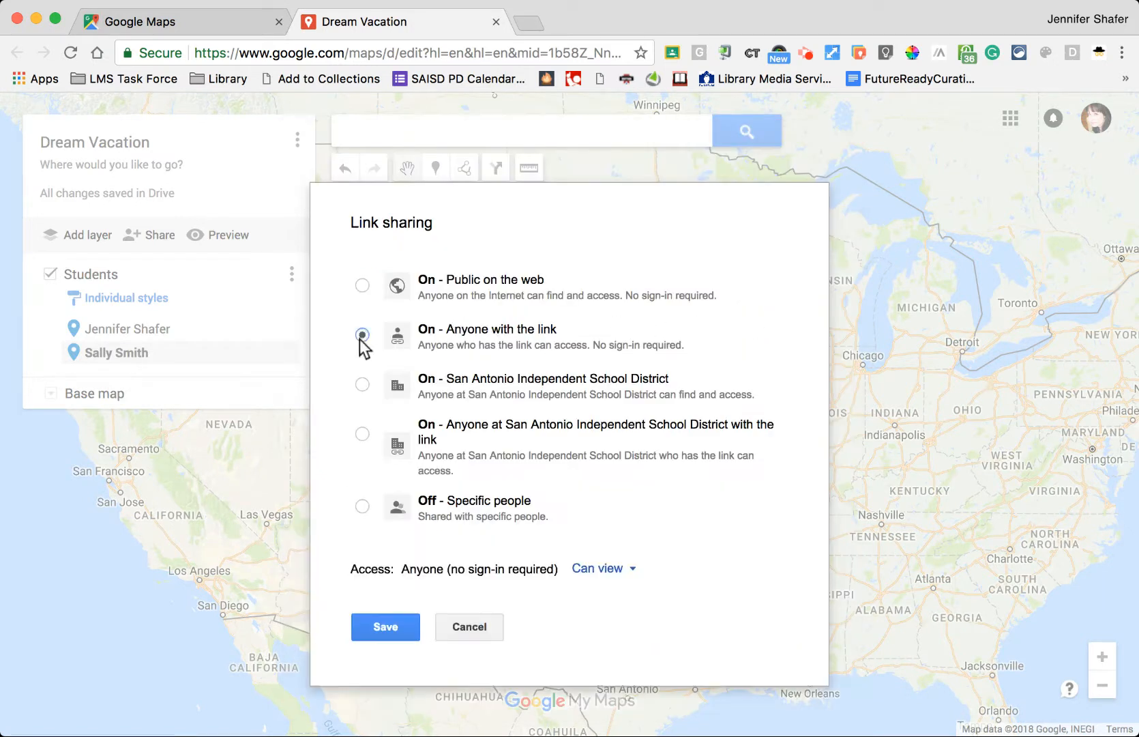
left_click(606, 579)
left_click(605, 602)
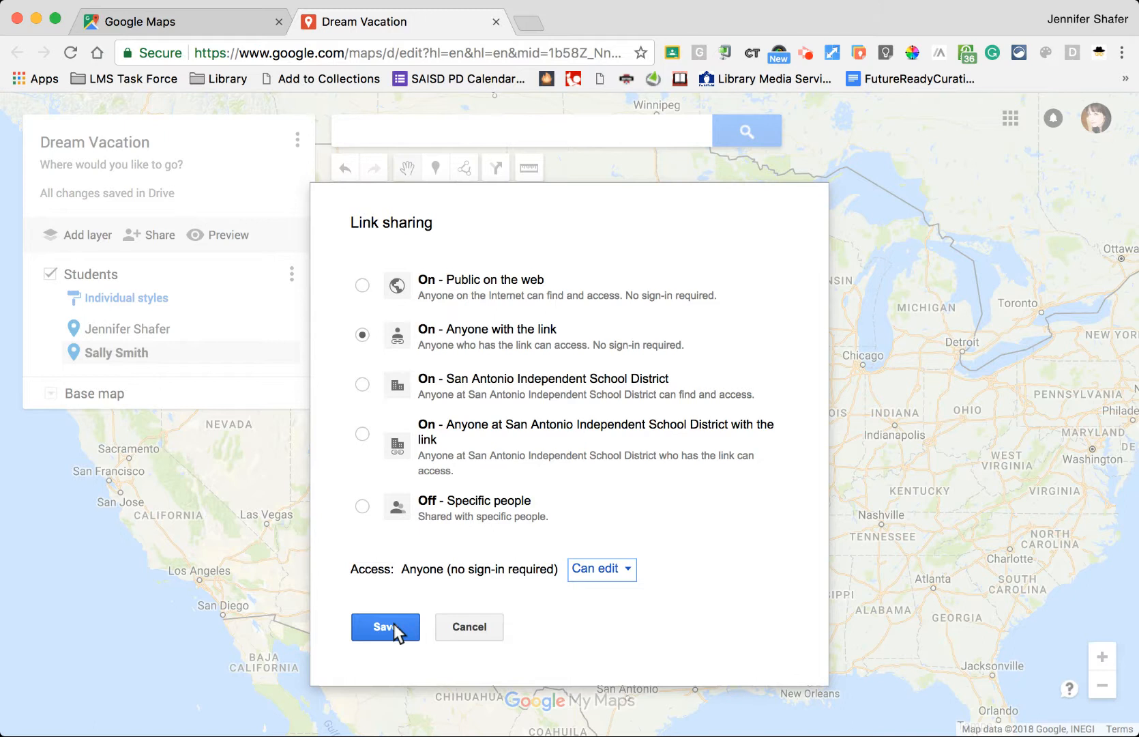
left_click(394, 625)
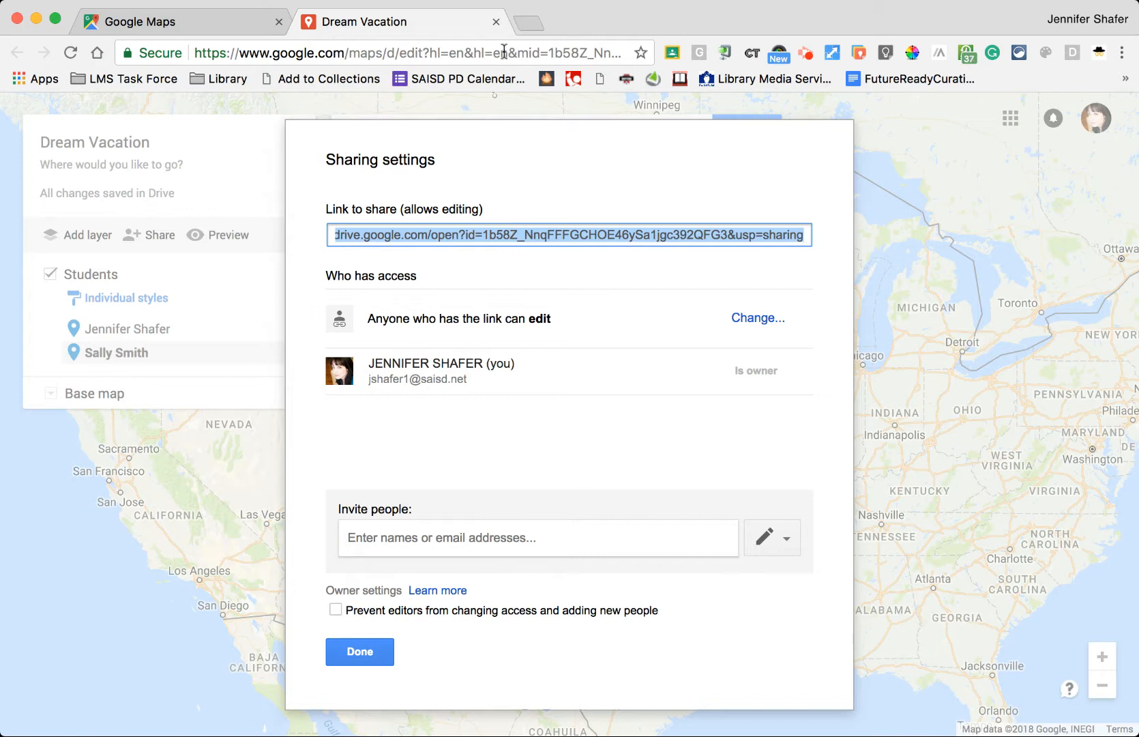
- Load the Dream Vacation sharing link in a new browser tab
left_click(530, 21)
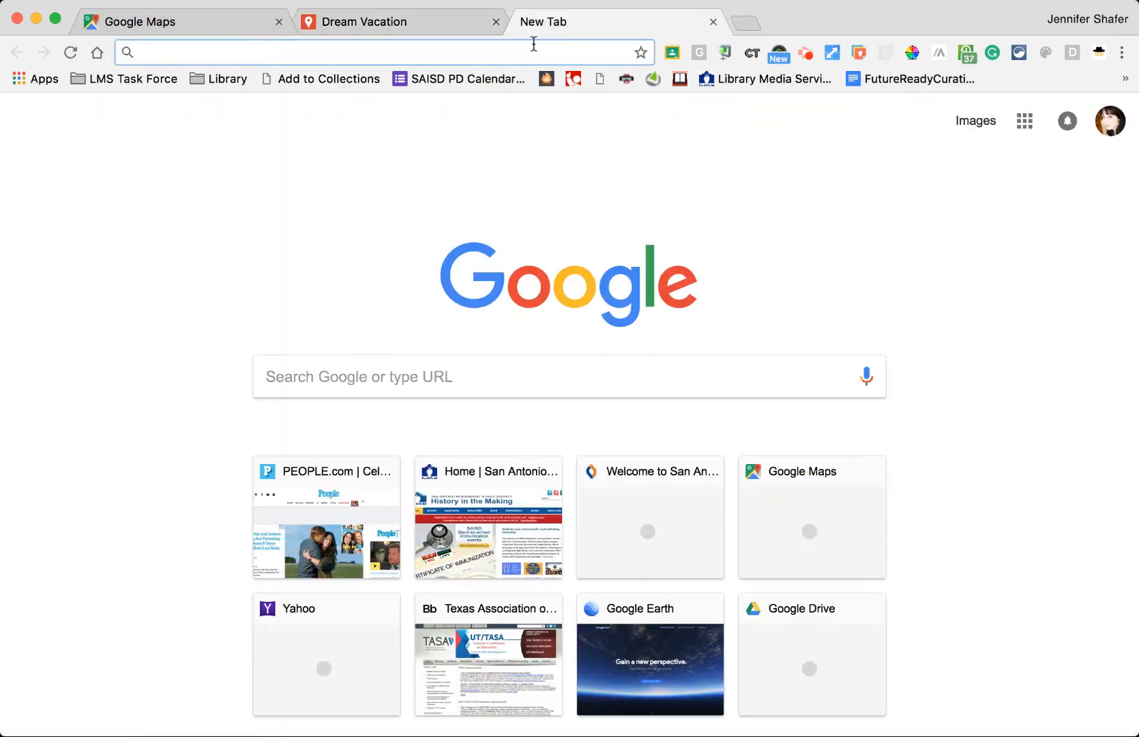
key("Return")
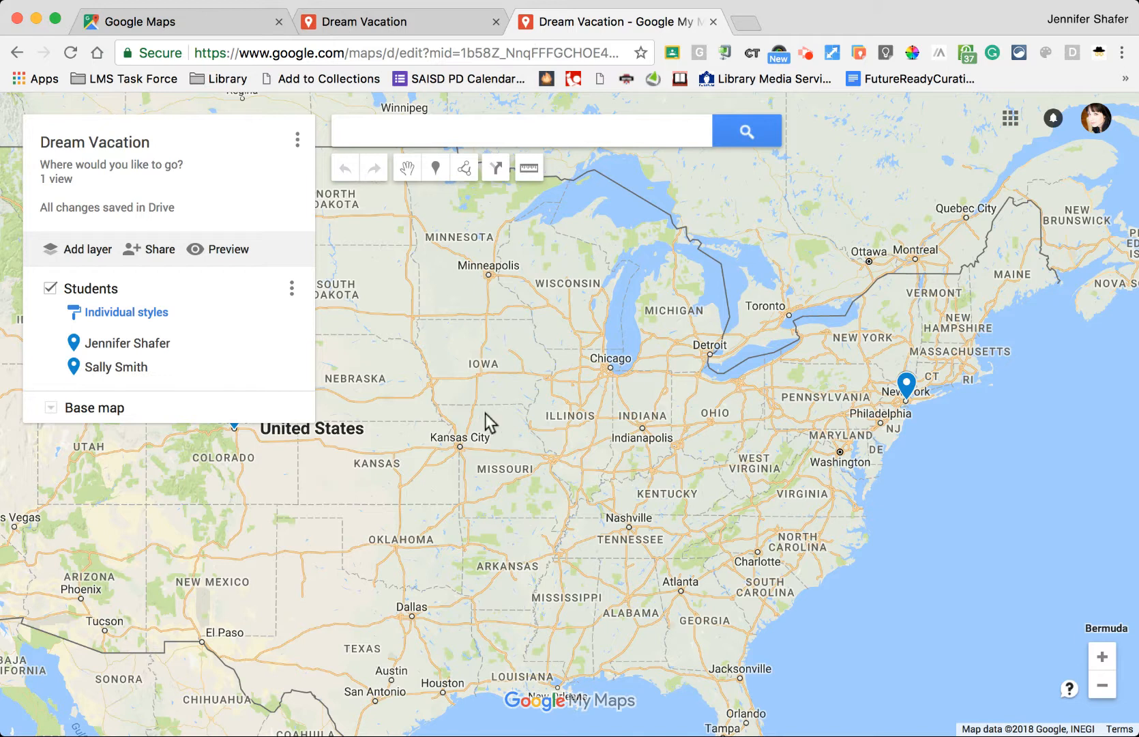
- Pan back to the Denver pin and drop a new marker on Chicago
left_click_drag(484, 421, 570, 454)
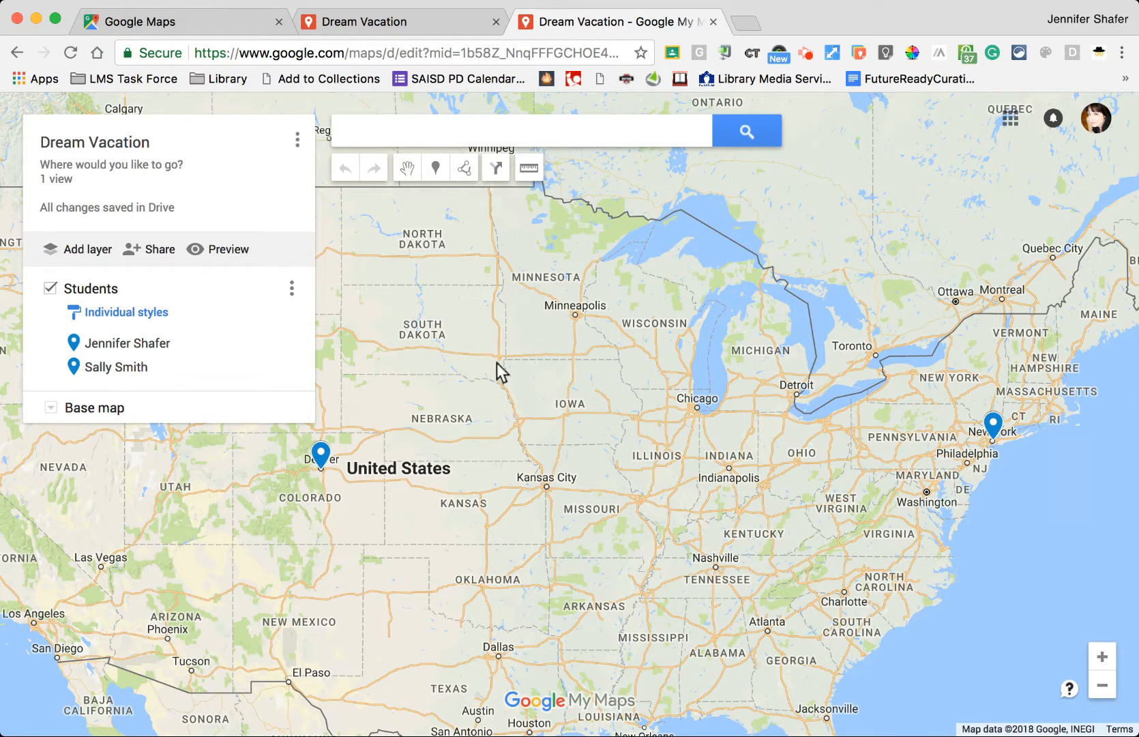
left_click(434, 174)
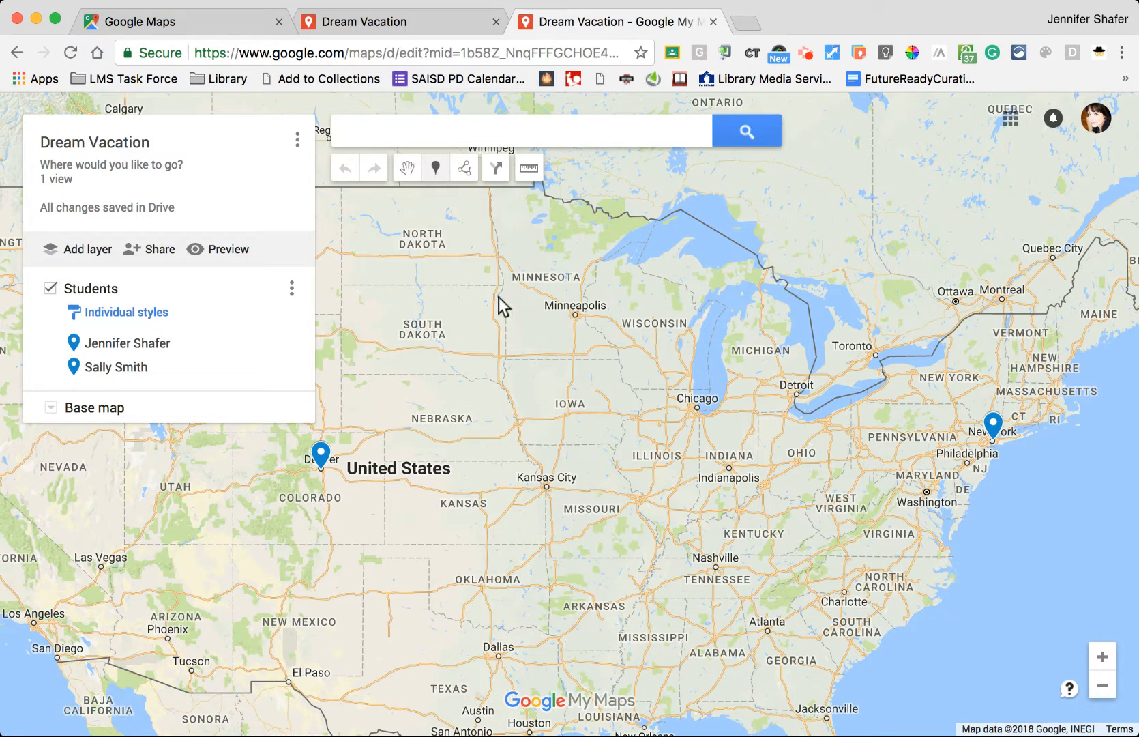
left_click(696, 409)
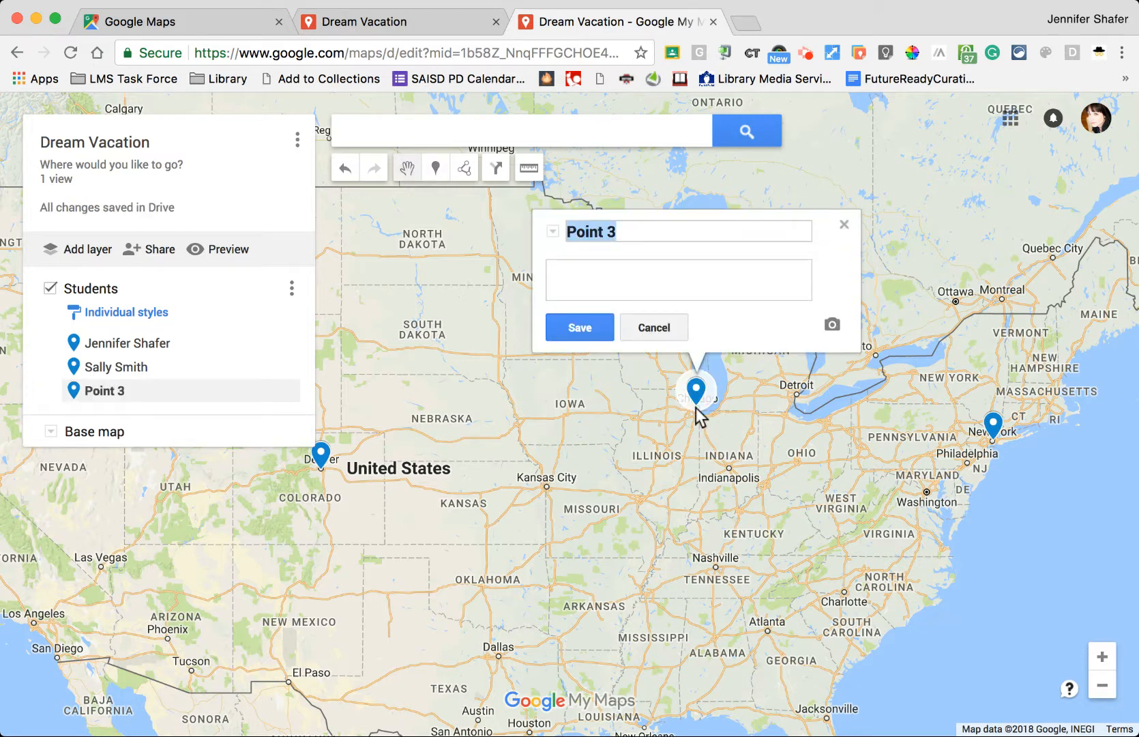